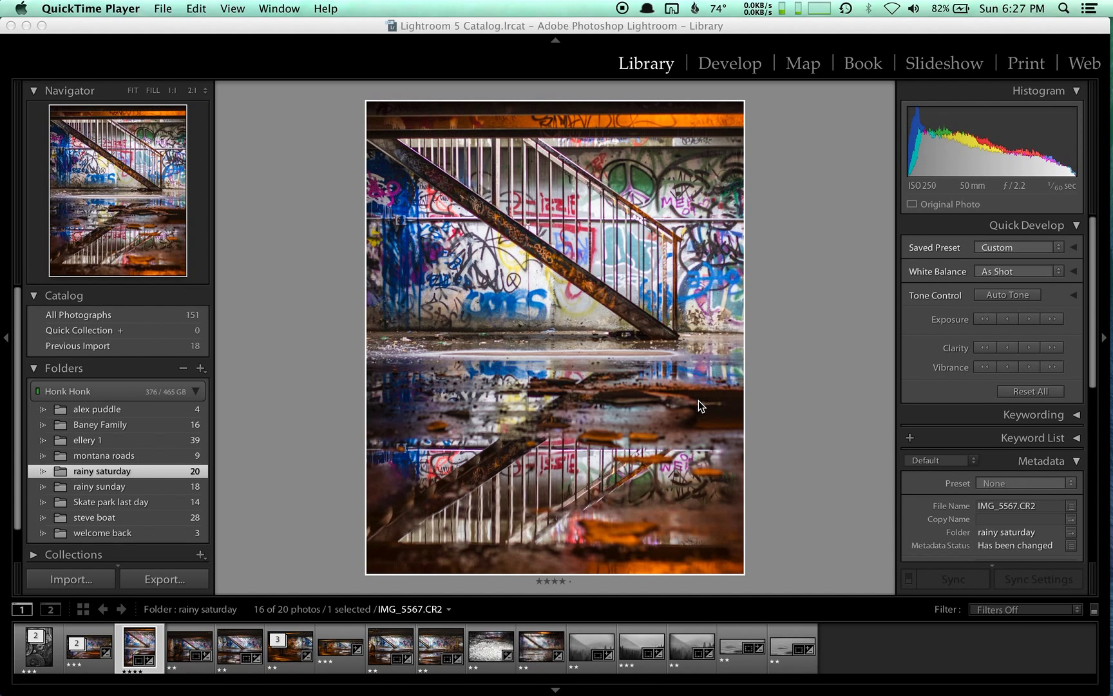
Dismiss the QuickTime inspector and open IMG_5567.CR2 in Lightroom's Develop module.
key(super+i)
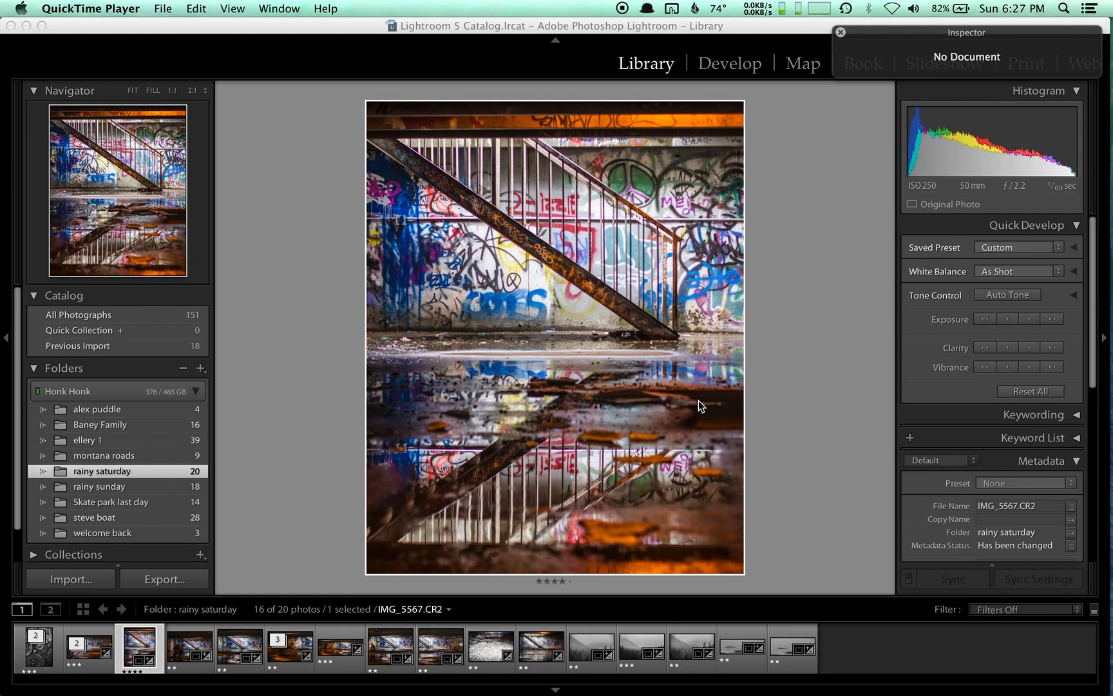
click(840, 33)
click(825, 256)
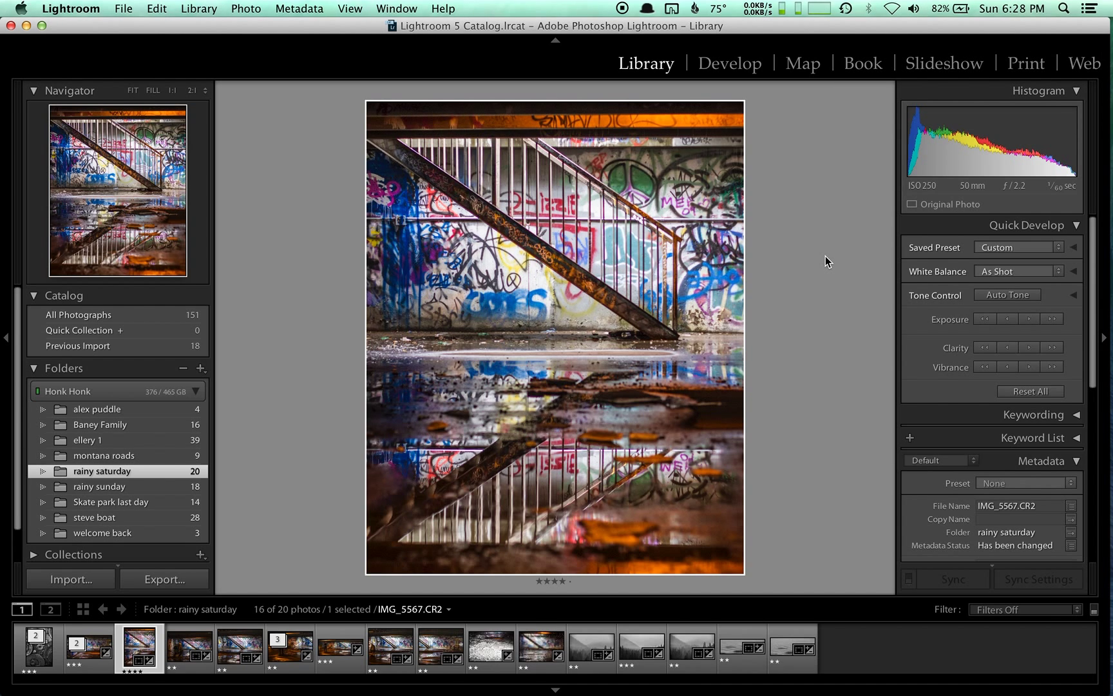
key(d)
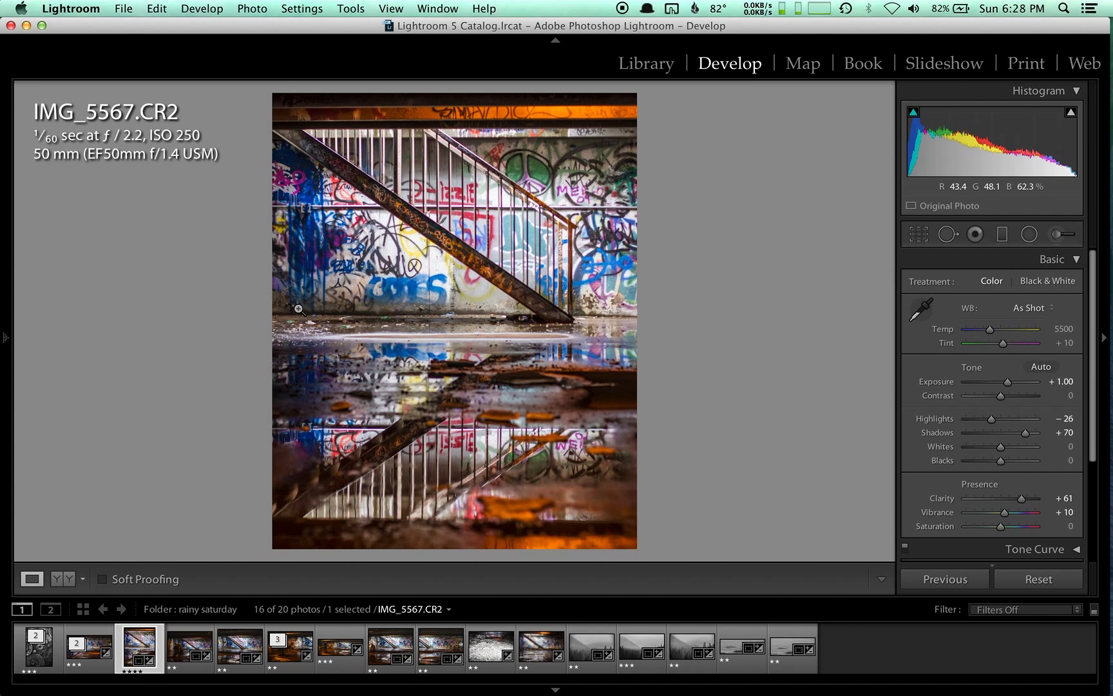
key(r)
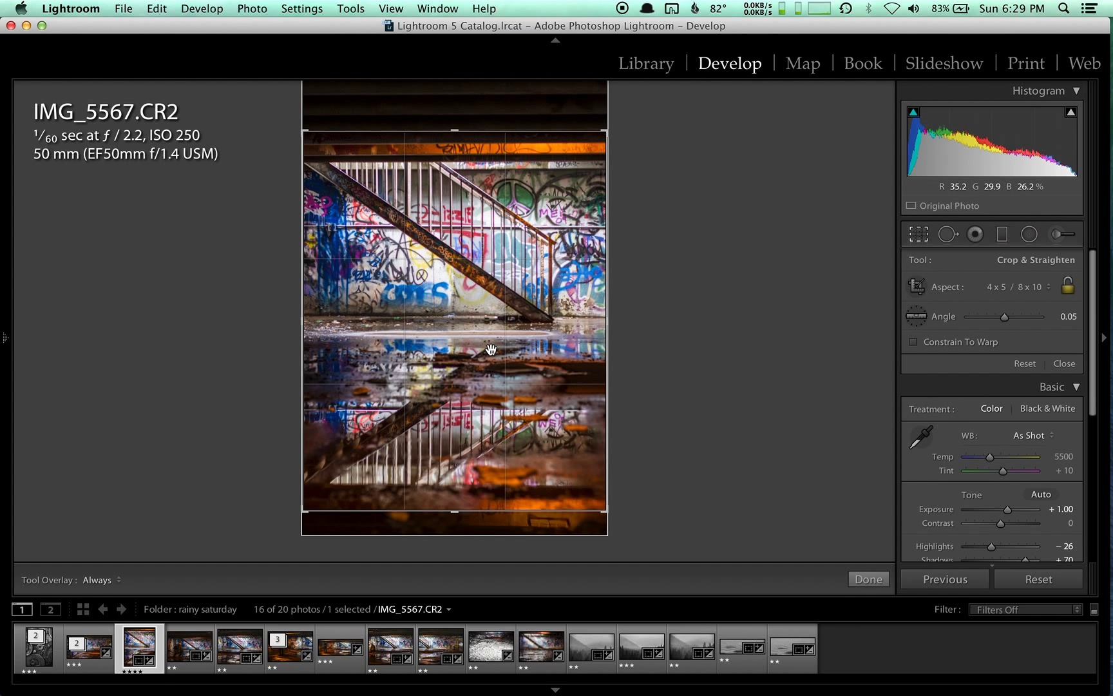
key(Return)
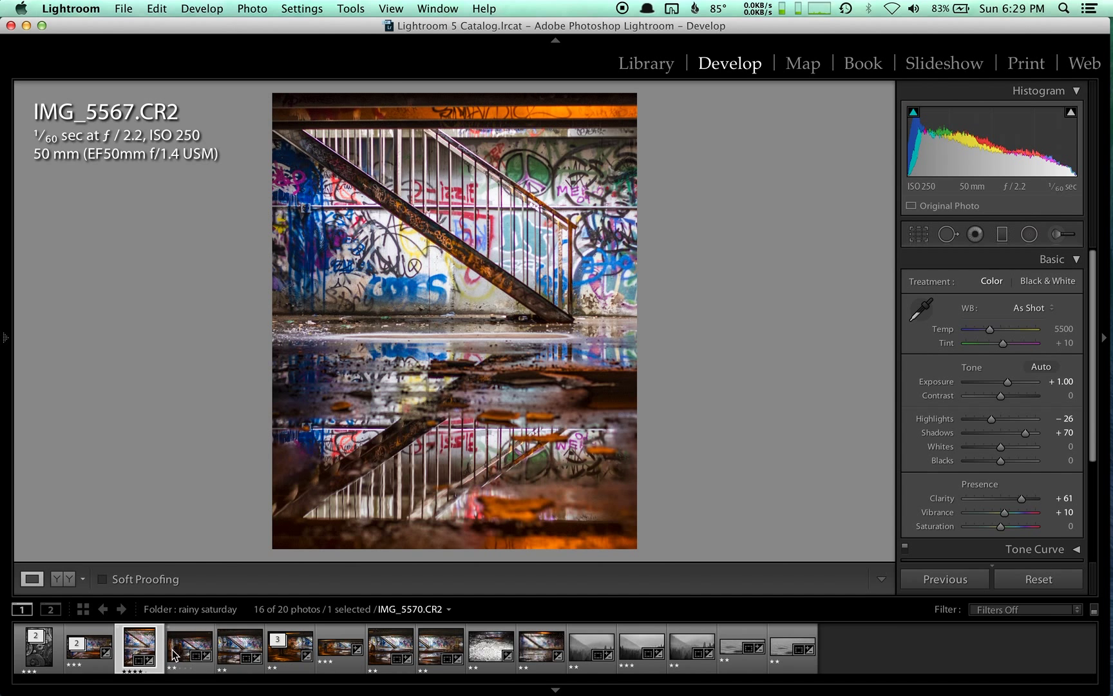
click(90, 658)
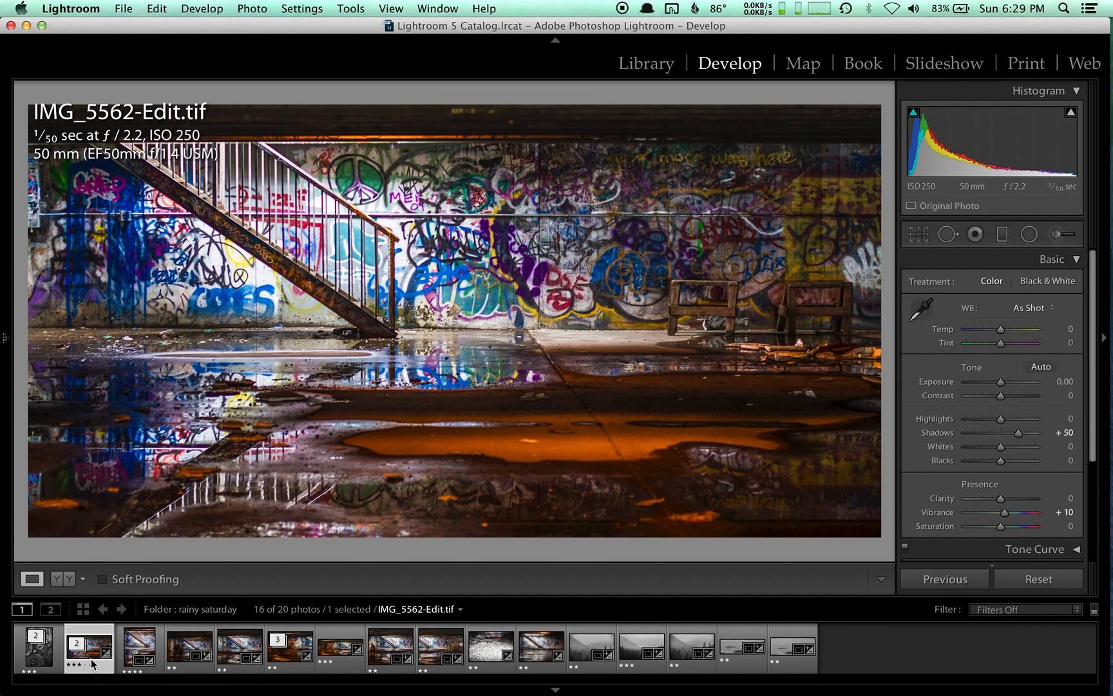
click(184, 640)
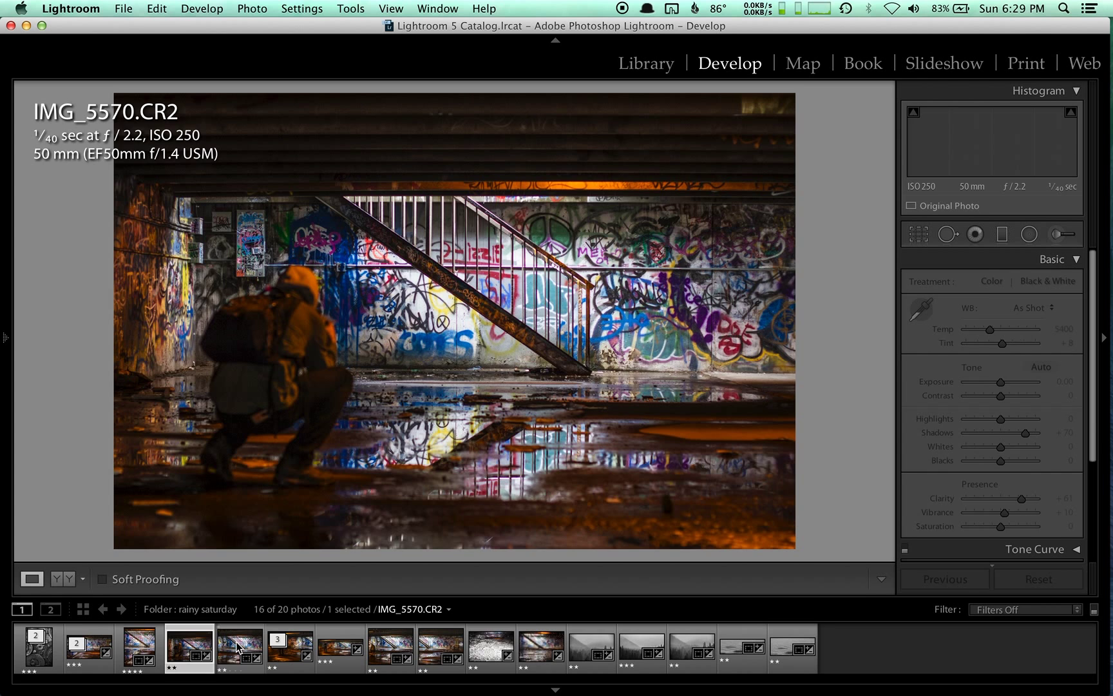
click(239, 639)
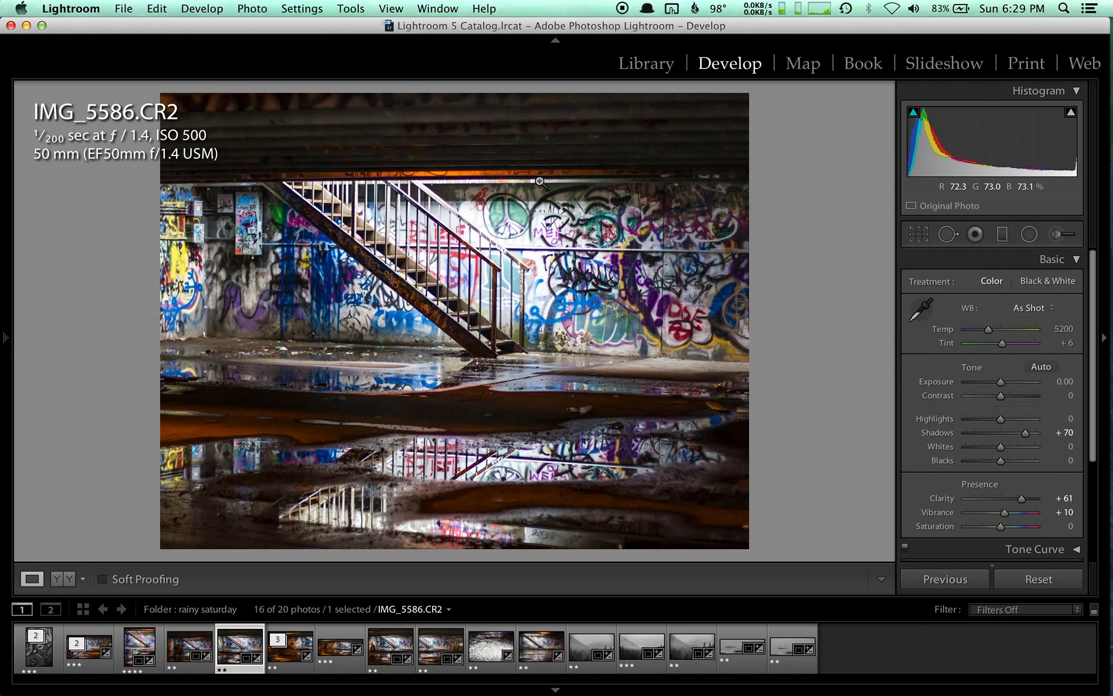
click(178, 652)
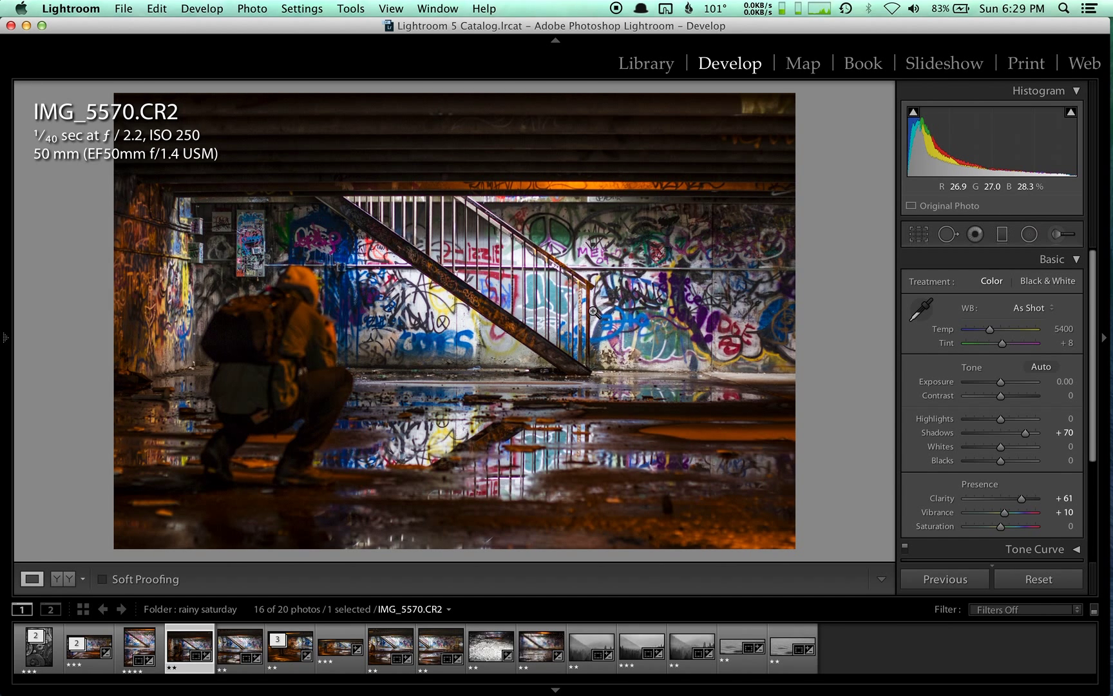
click(290, 659)
click(383, 649)
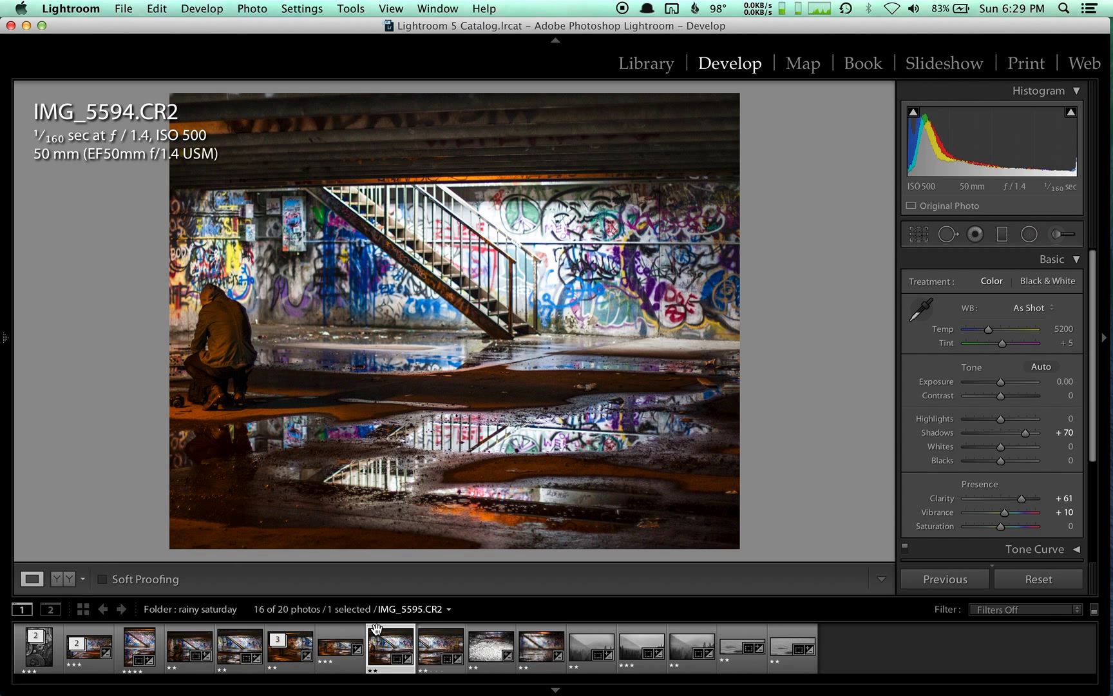
click(425, 646)
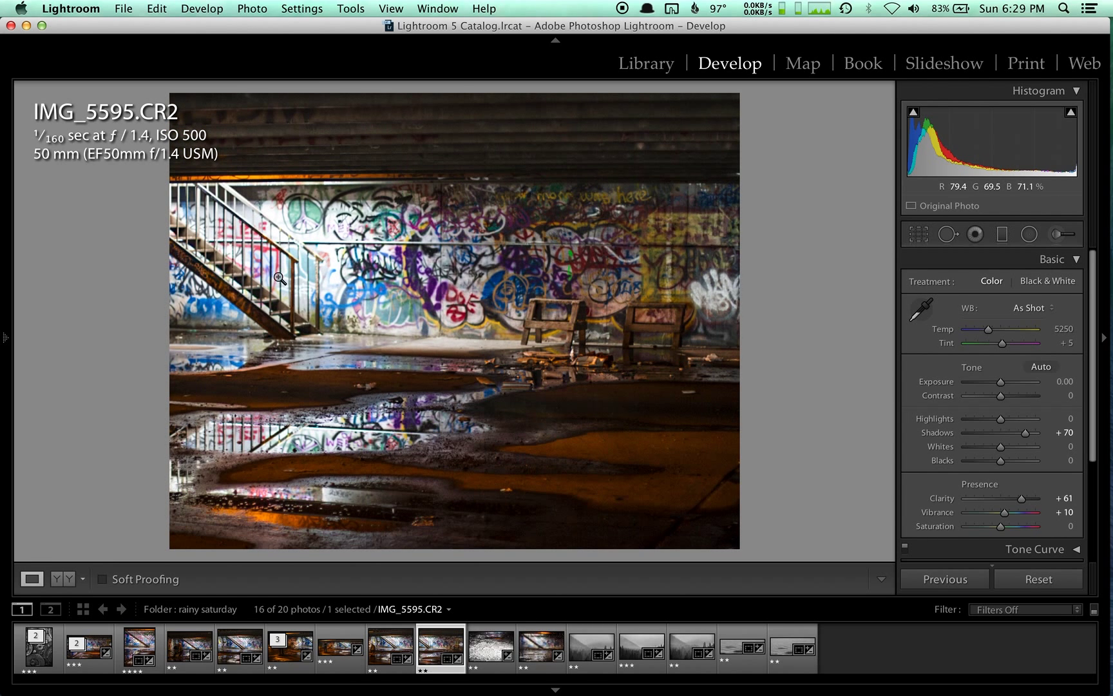
click(394, 646)
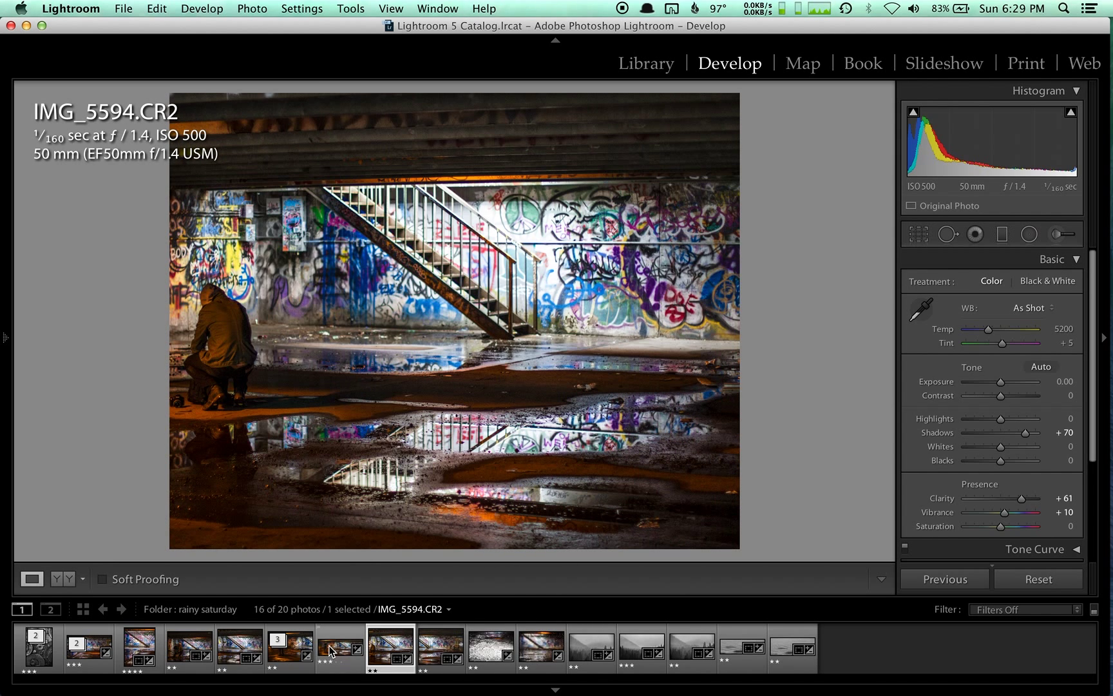
click(337, 649)
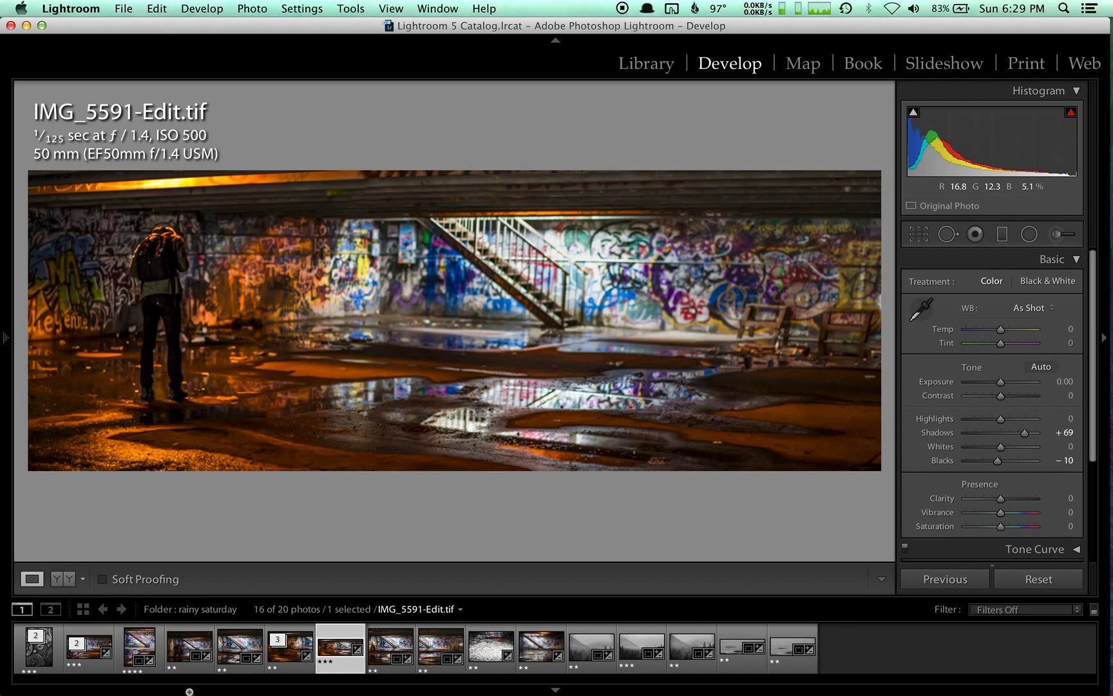
click(133, 657)
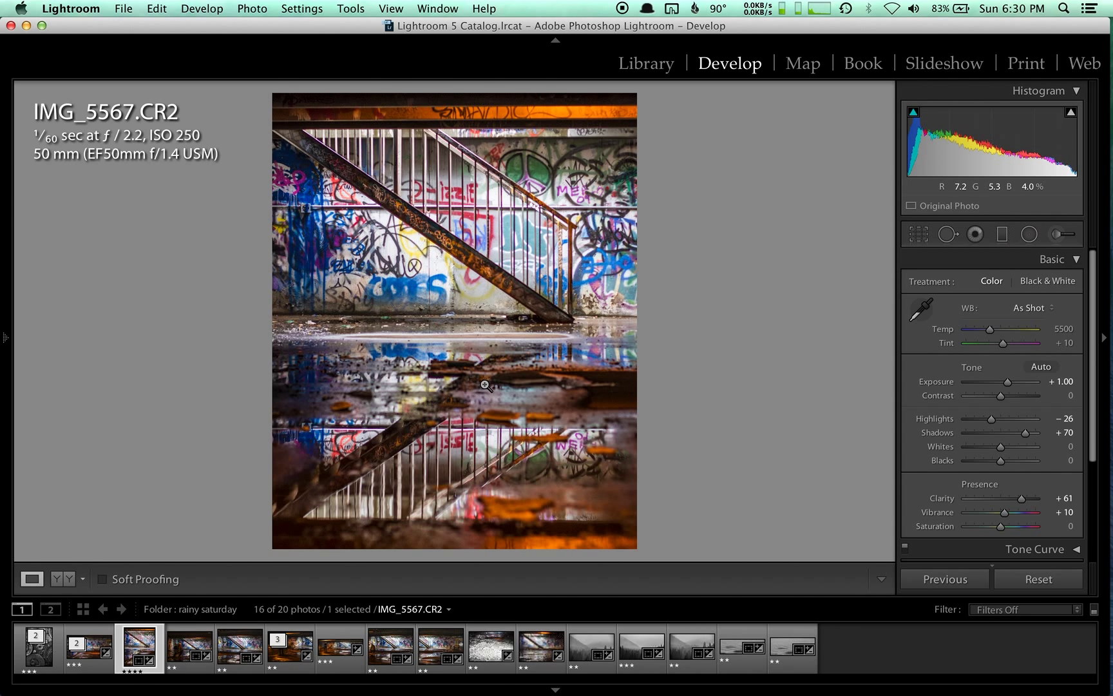
key(backslash)
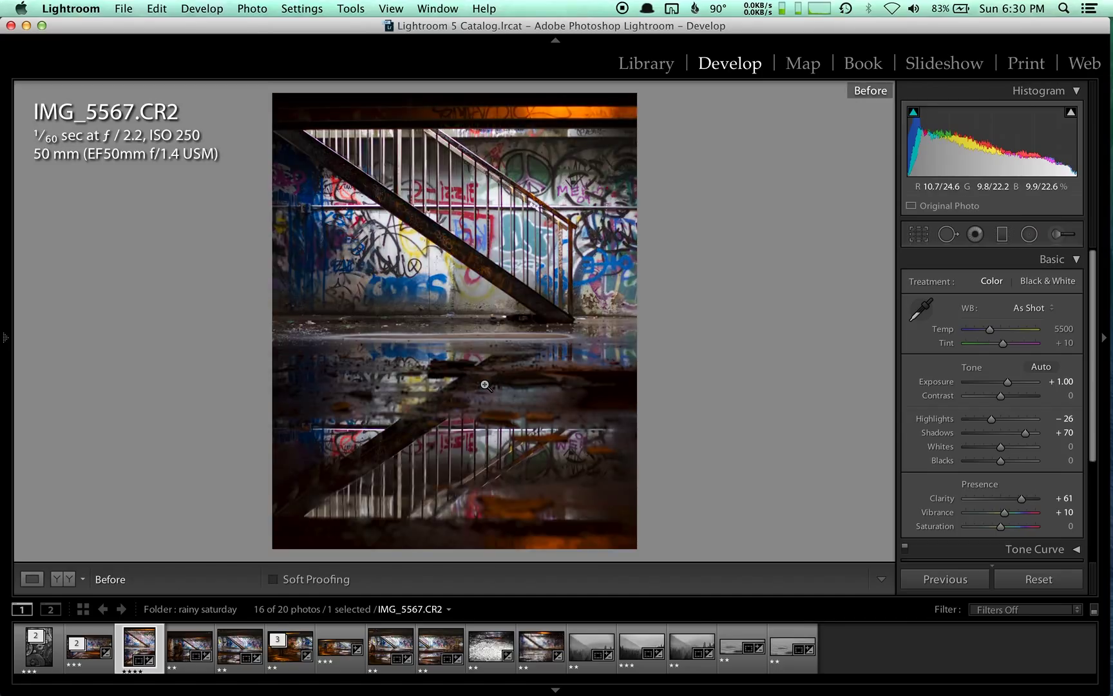
key(backslash)
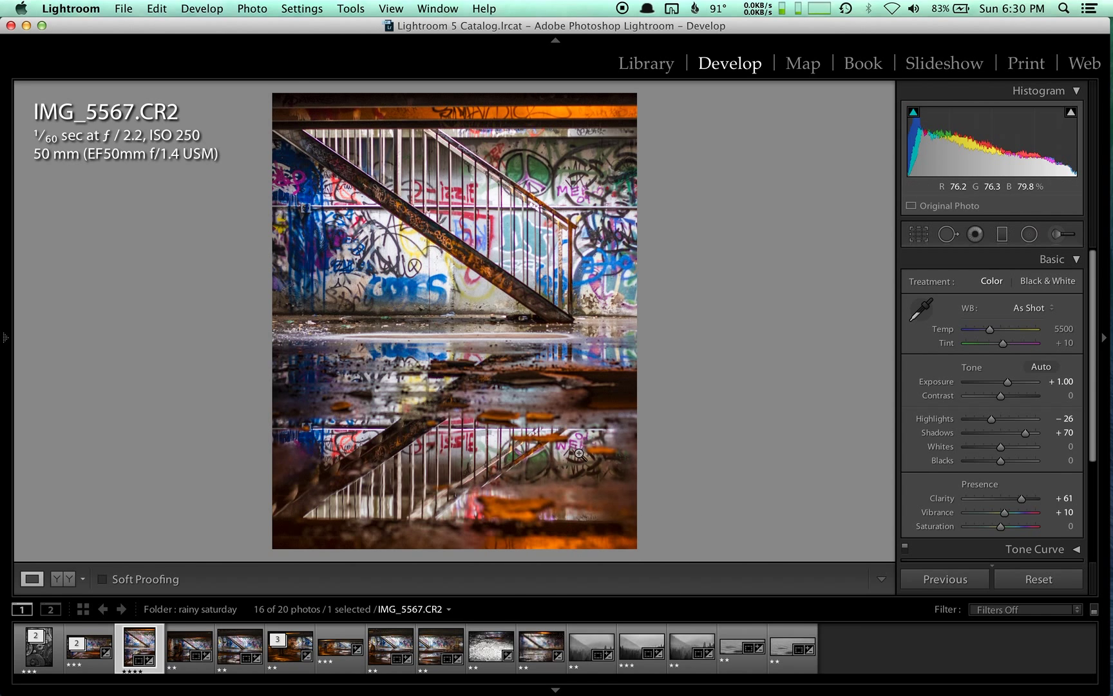
Collapse the Basic panel so every right-hand Develop panel shows only its header.
click(1064, 260)
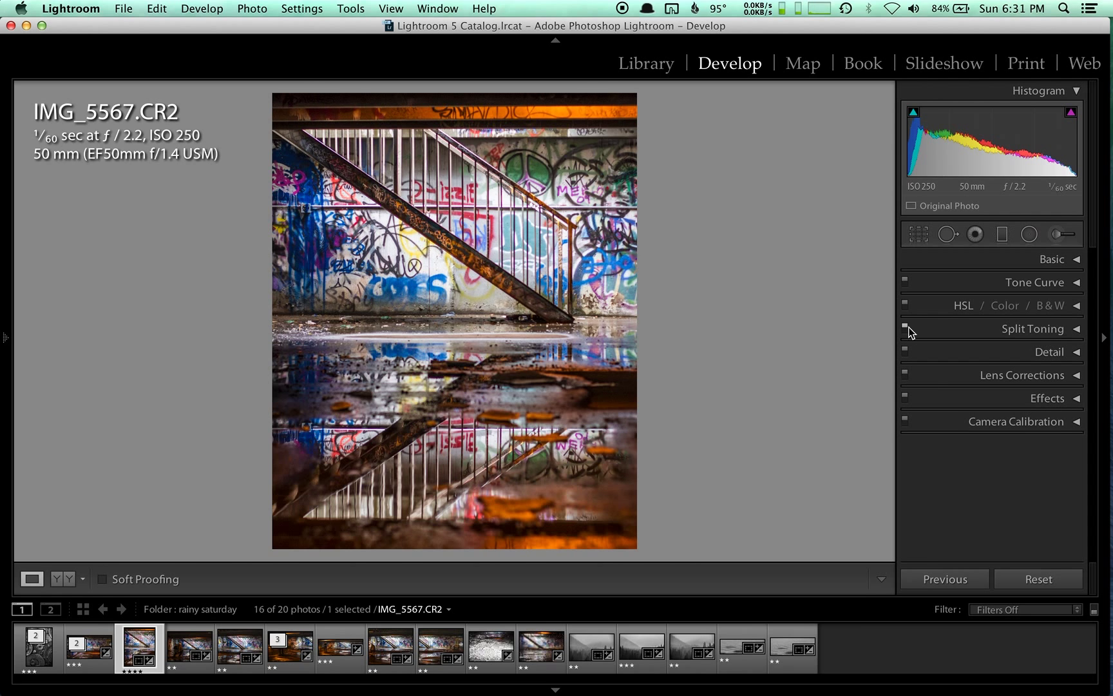
Toggle the HSL adjustments on and off repeatedly to compare, leaving them on.
click(905, 308)
click(905, 308)
click(905, 307)
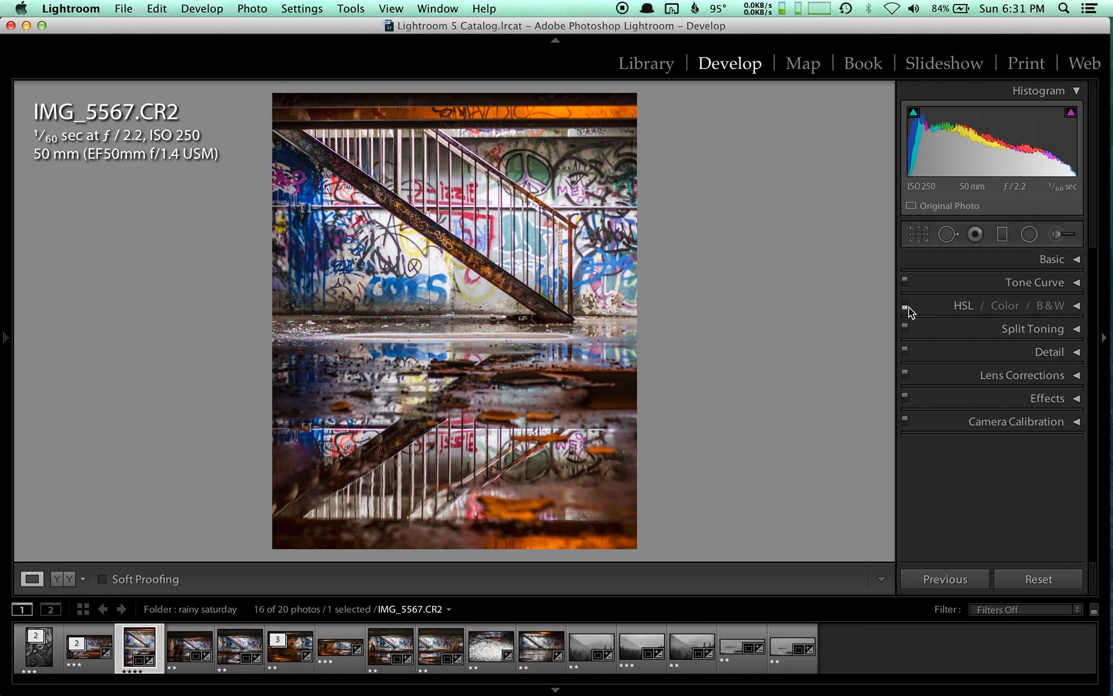
click(908, 307)
click(907, 307)
click(908, 308)
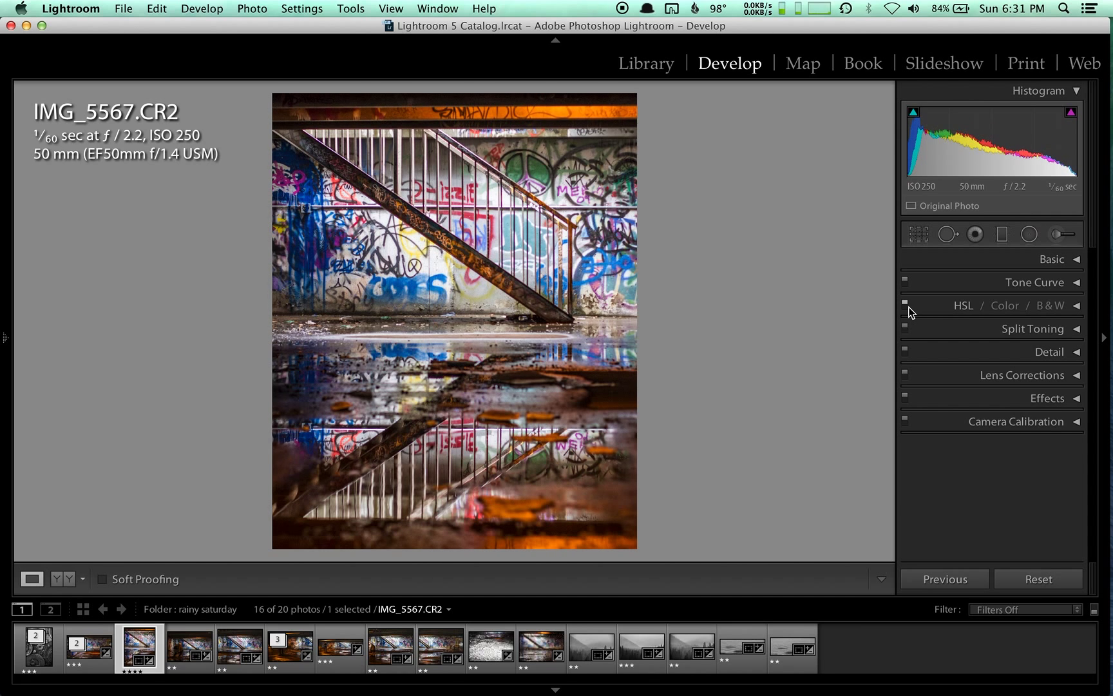
click(908, 307)
click(908, 307)
click(908, 308)
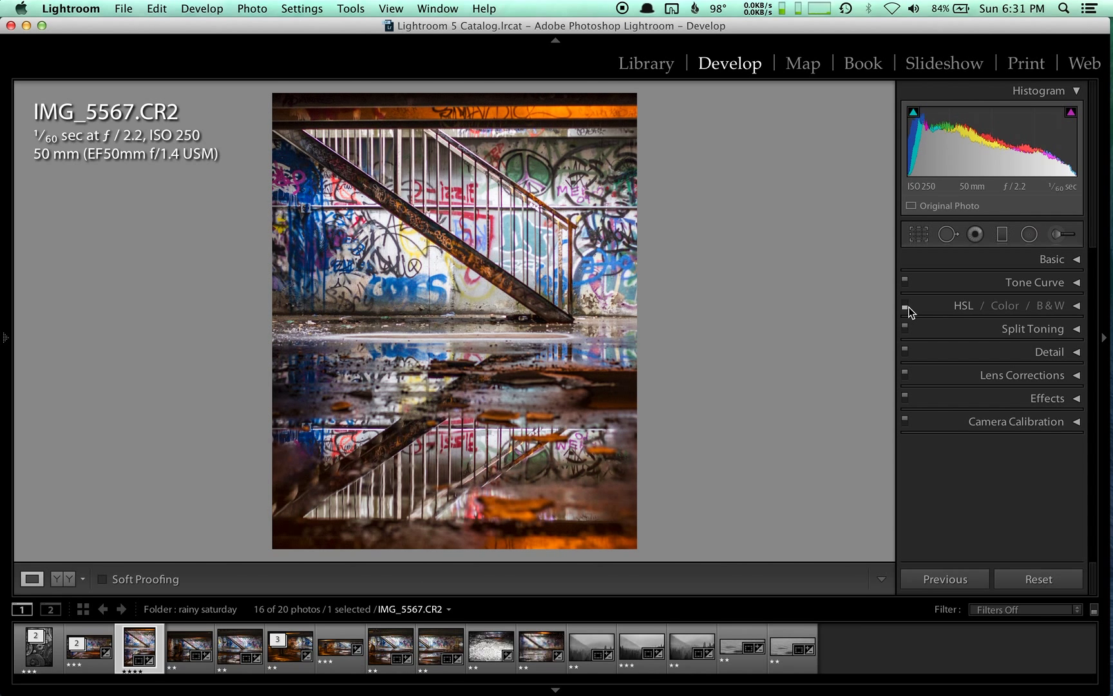
click(907, 308)
click(908, 307)
click(907, 308)
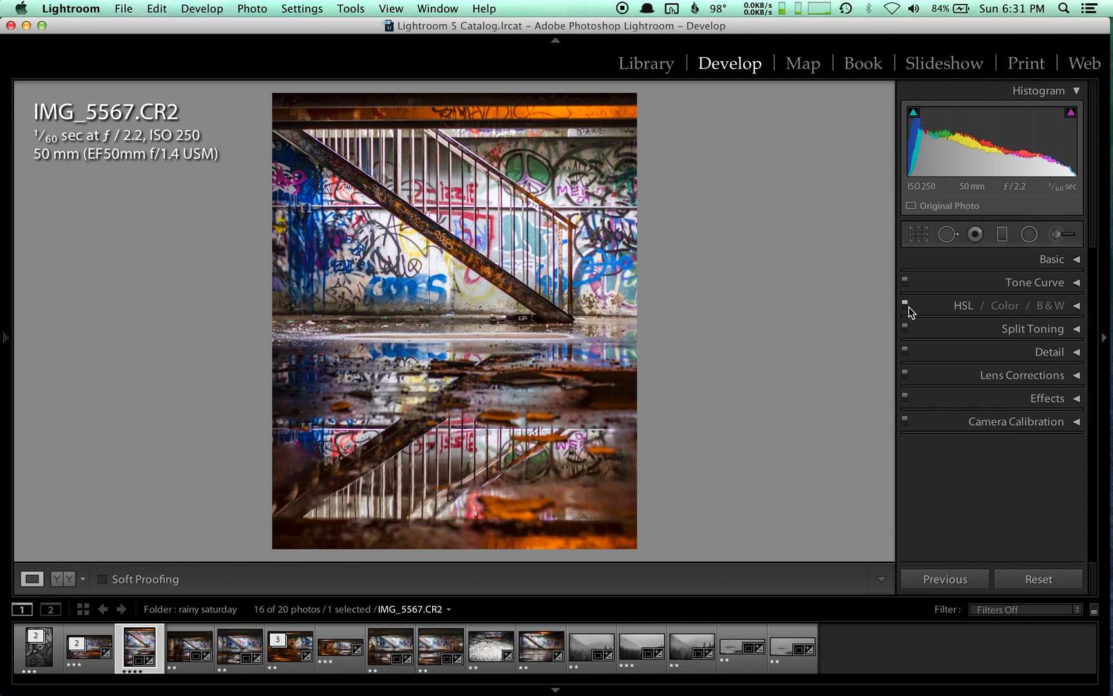
click(907, 307)
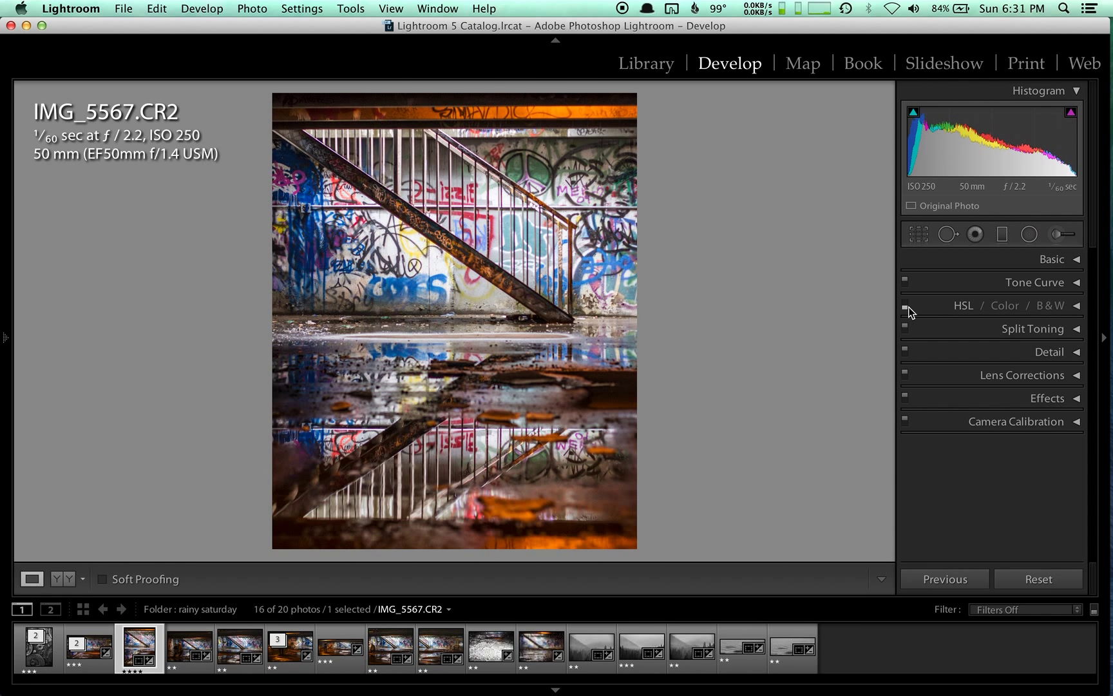
click(908, 307)
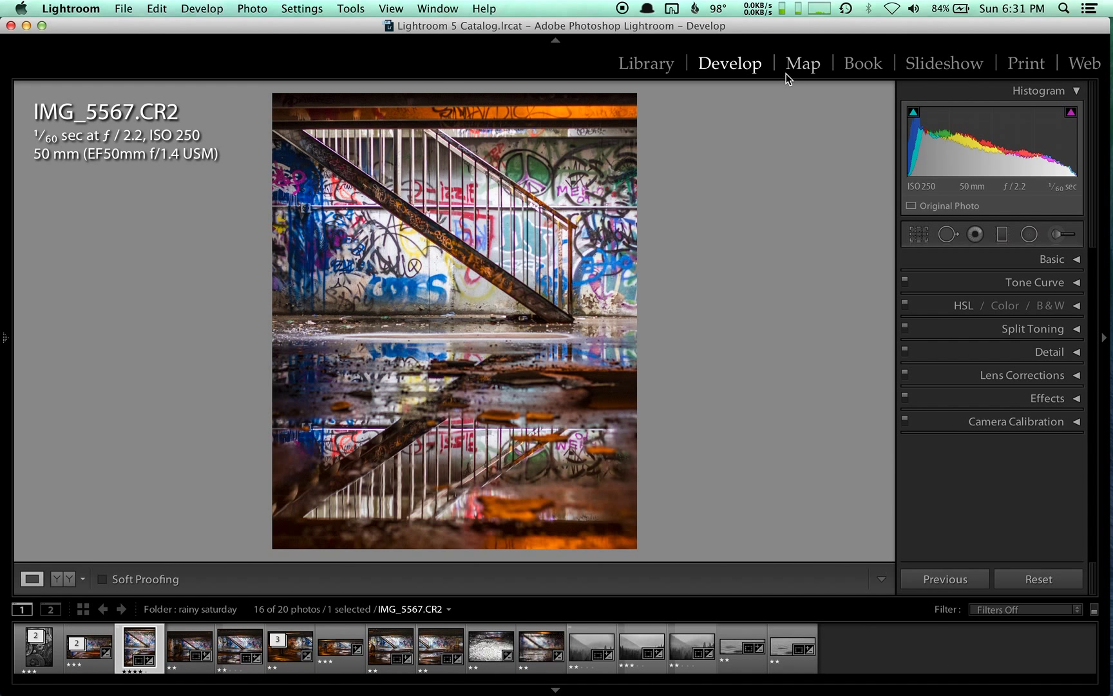
Open the rainy sunday folder, expand its 18-photo stack and develop IMG_5665.CR2.
click(641, 68)
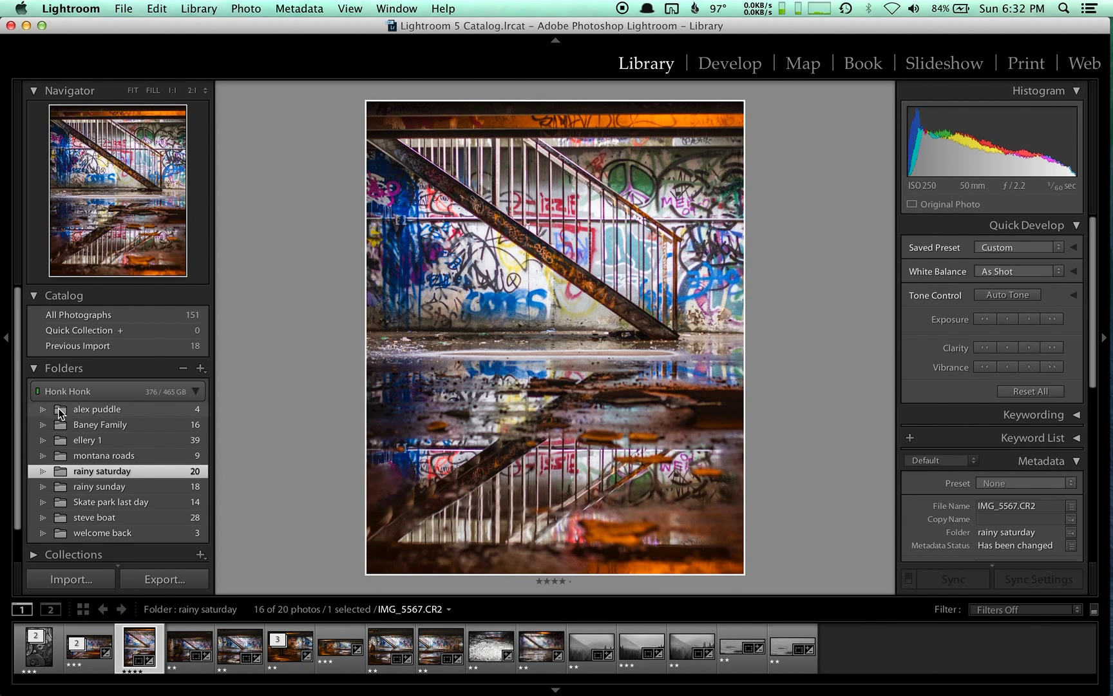
click(60, 487)
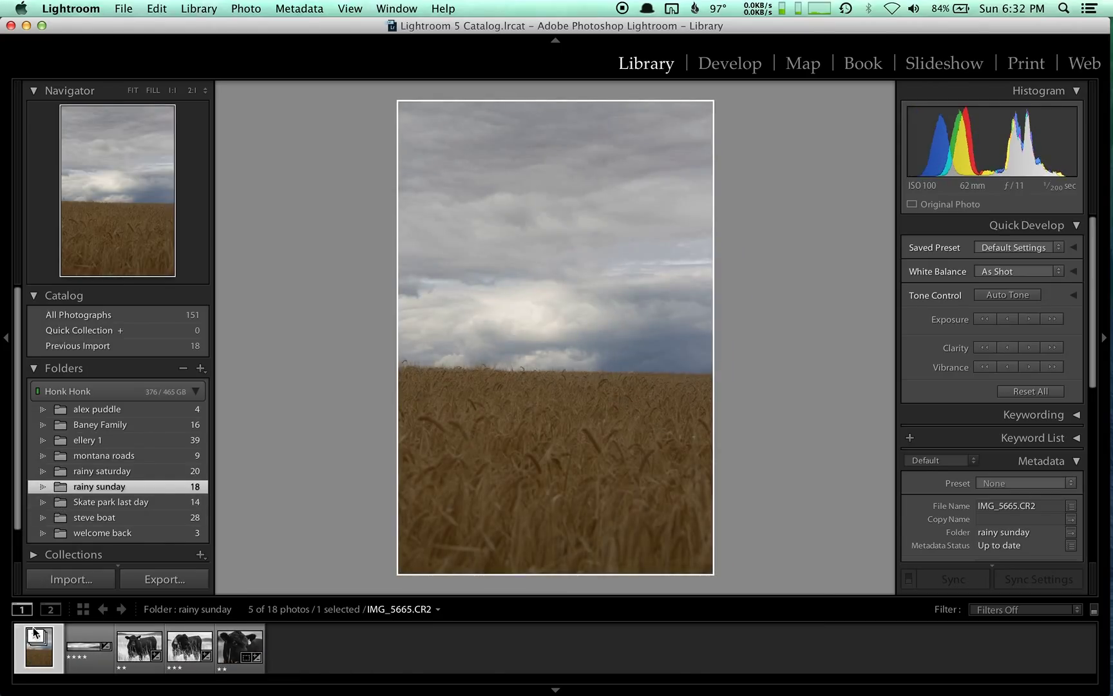
click(35, 637)
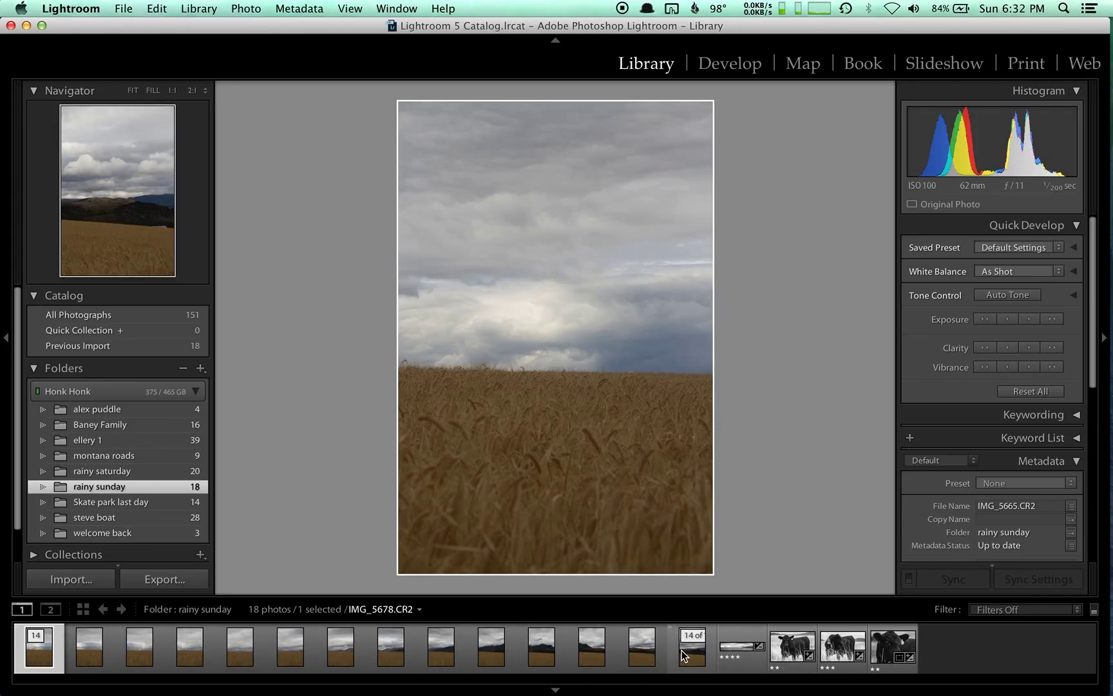
mouse_move(682, 650)
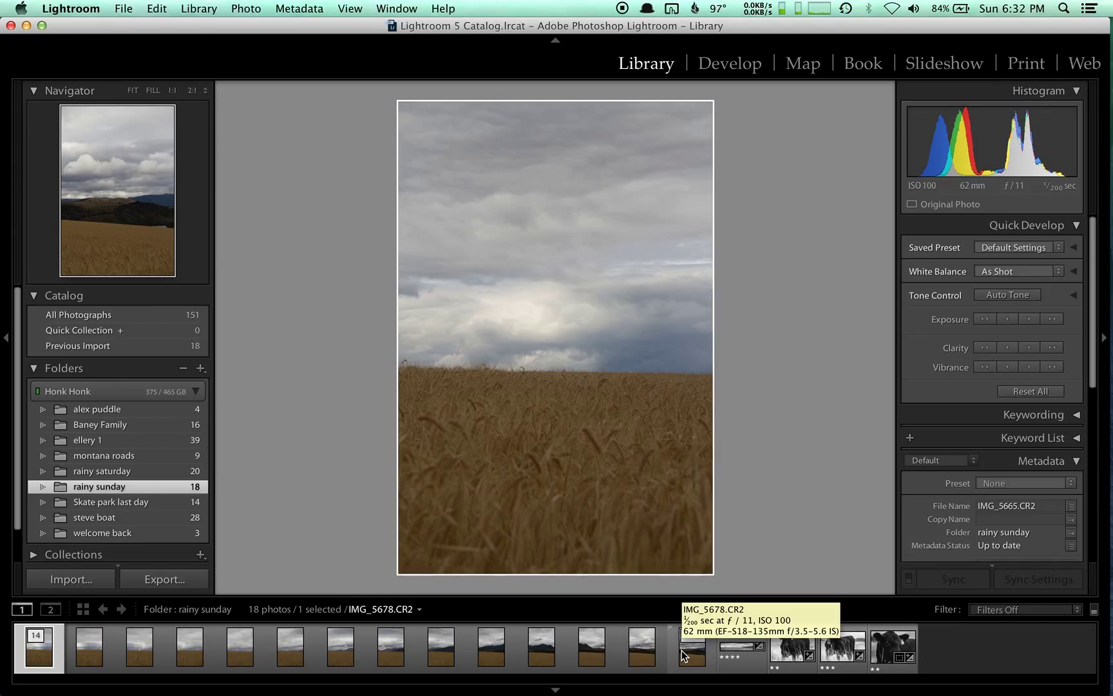
key(d)
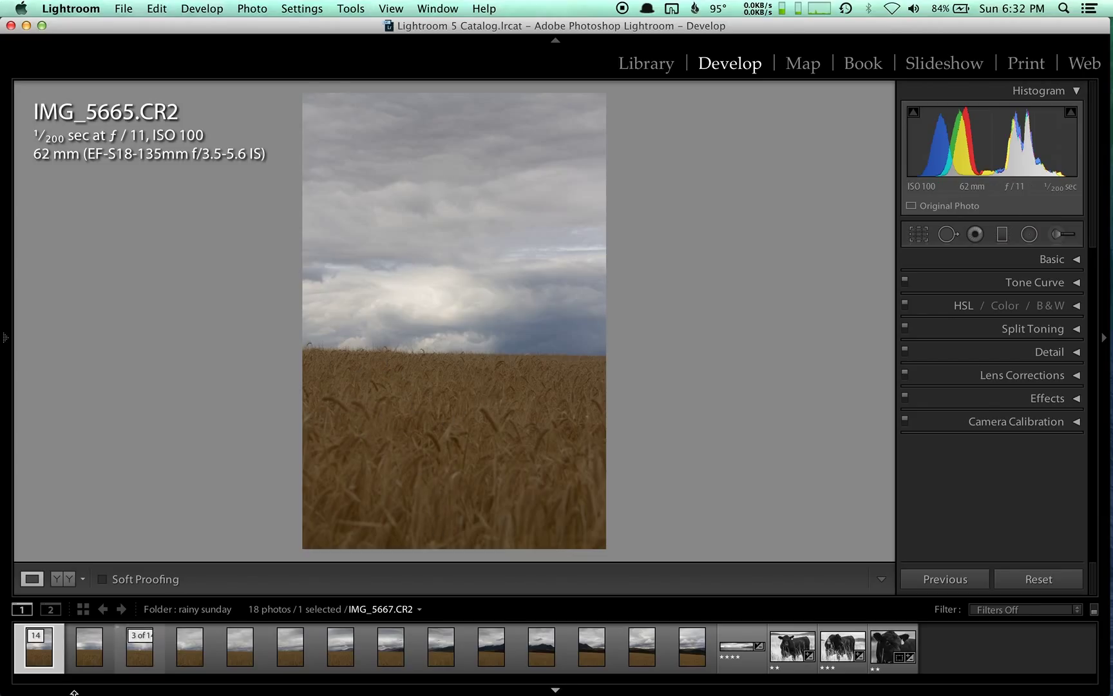
Browse the individual wheat-field source frames, from IMG_5665 through IMG_5675, in the filmstrip.
click(89, 648)
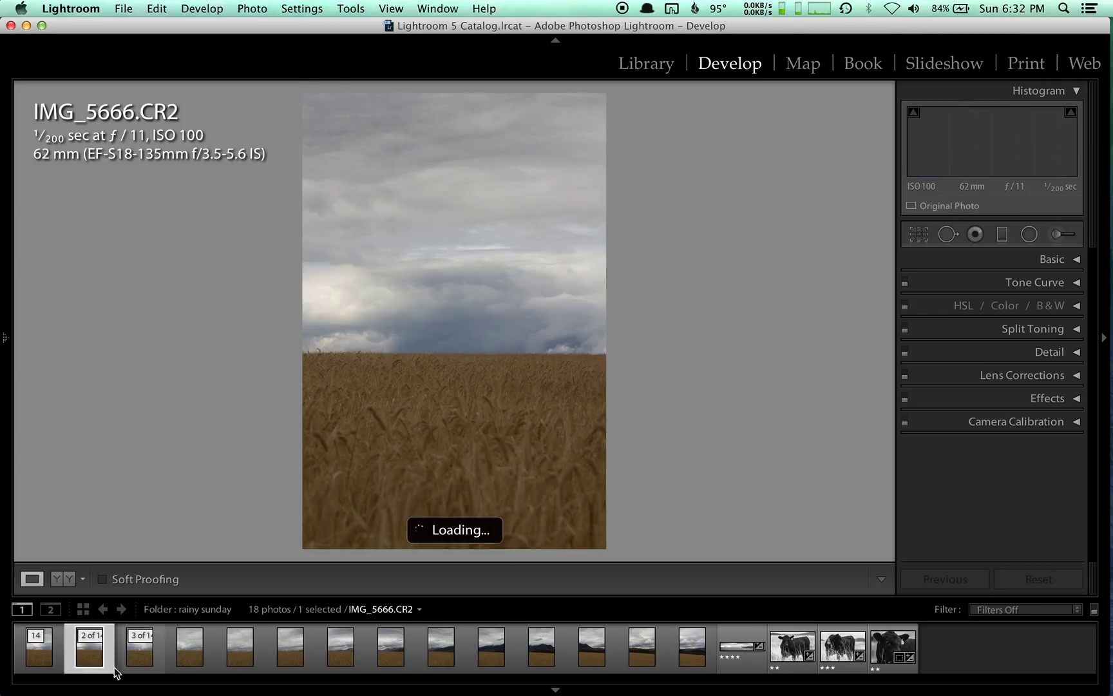
click(540, 644)
click(488, 668)
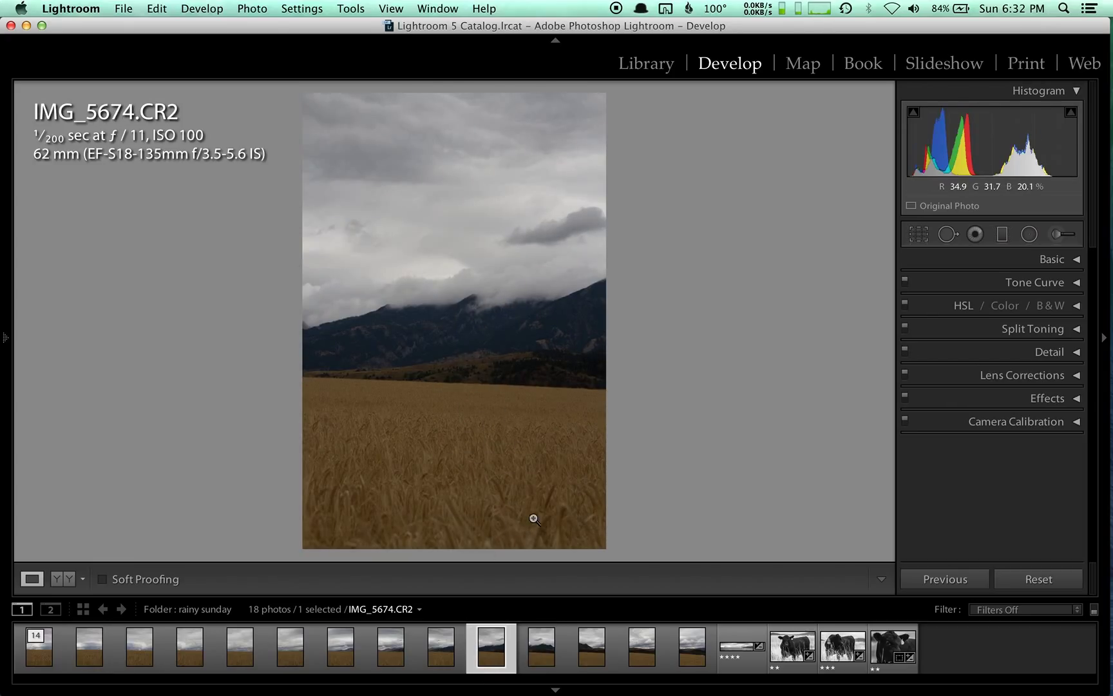
click(37, 661)
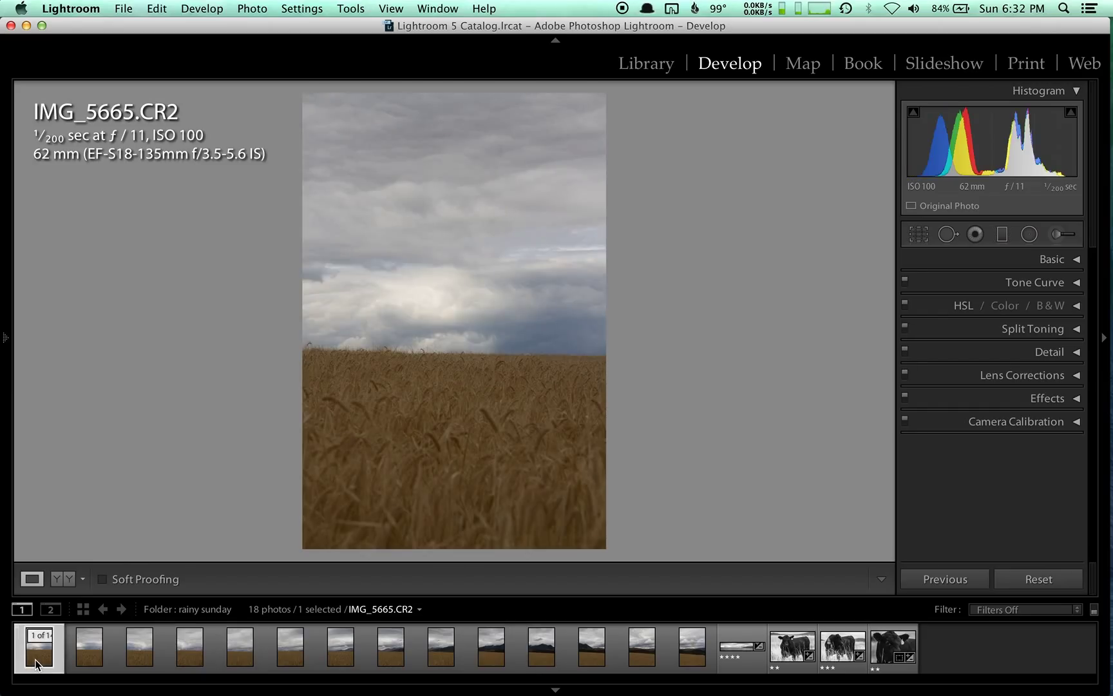
key(Right)
key(Right)
key(Right)
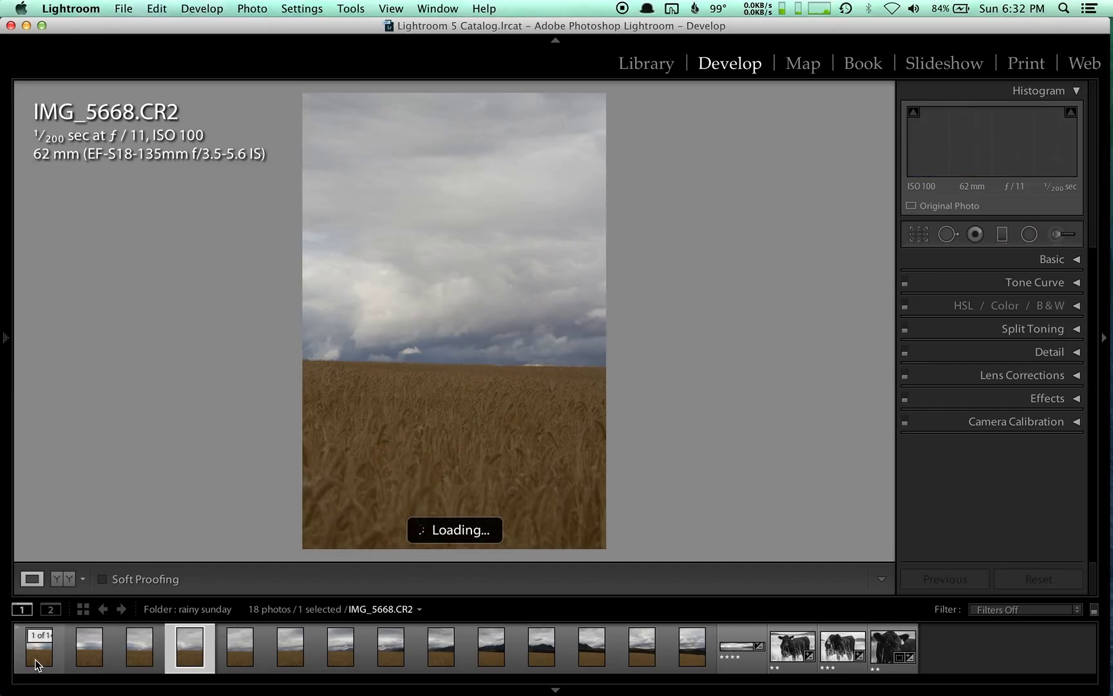
key(Right)
key(Right)
key(Right)
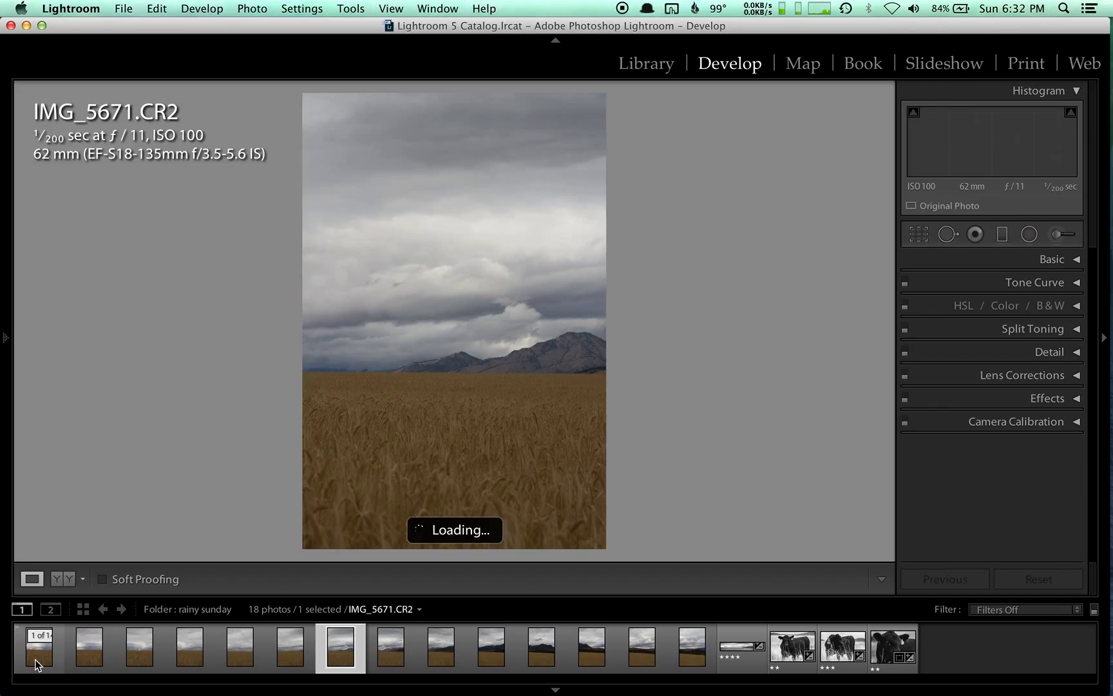
key(Right)
key(Left)
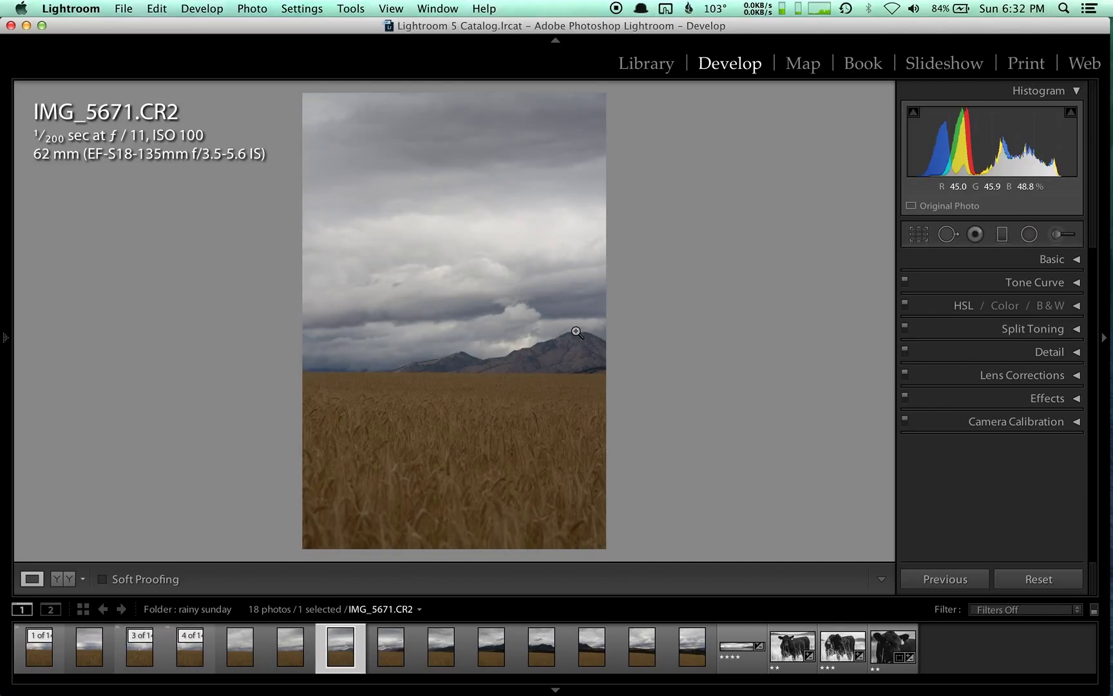
key(Right)
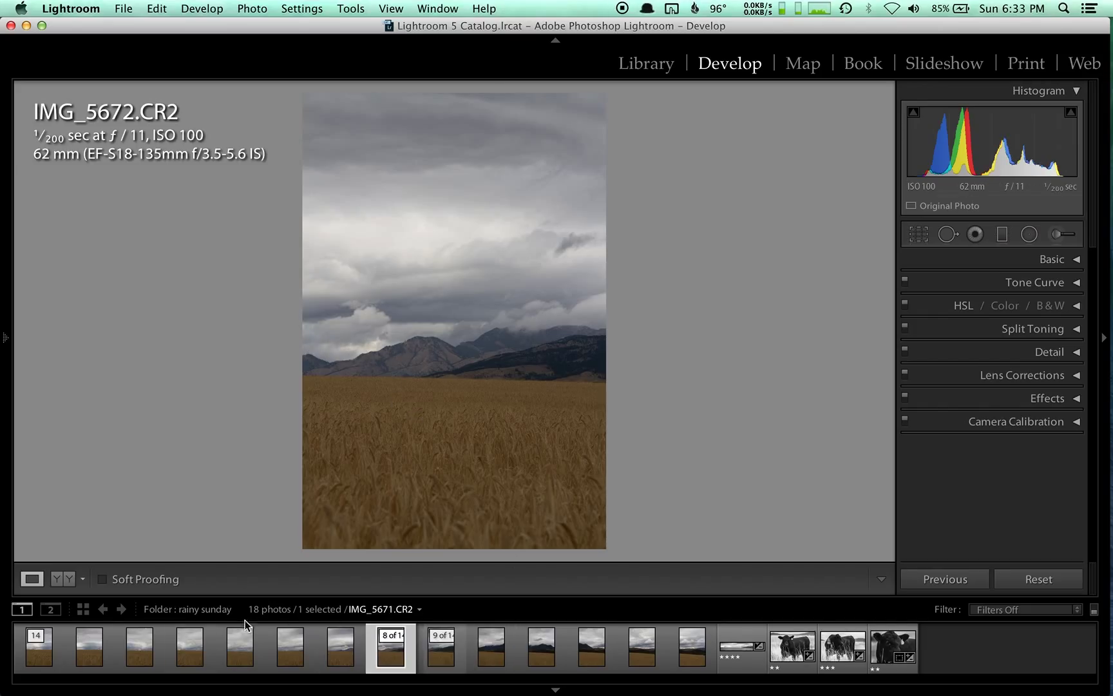
Collapse the stack and select the black-and-white panorama IMG_5678.tif.
click(44, 648)
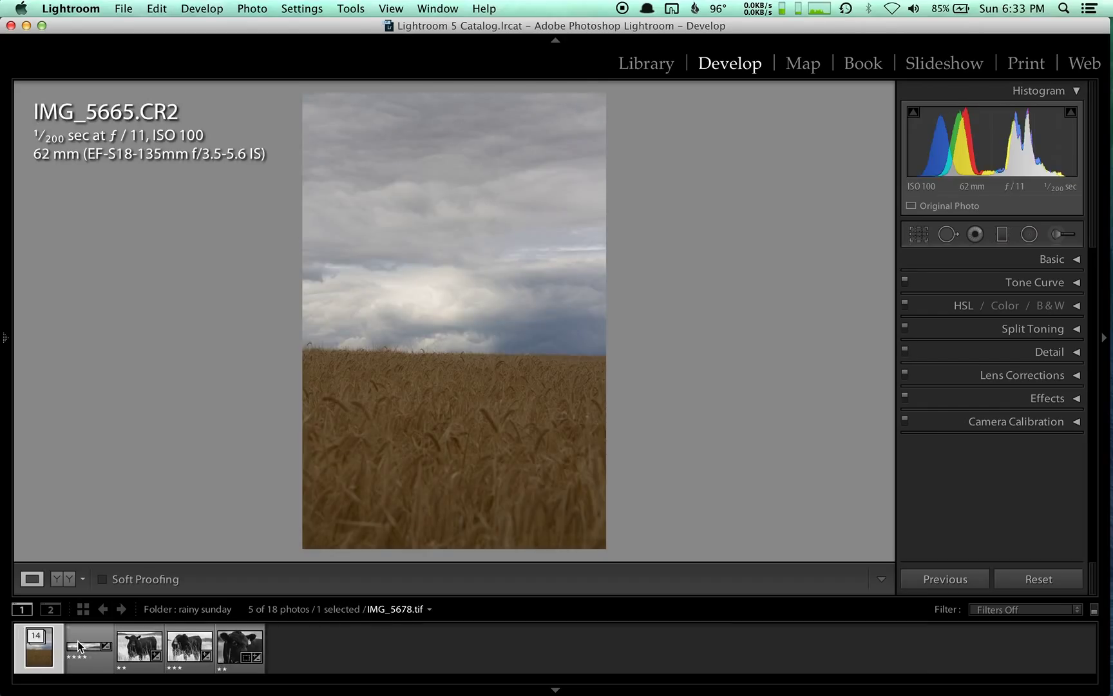
right_click(45, 646)
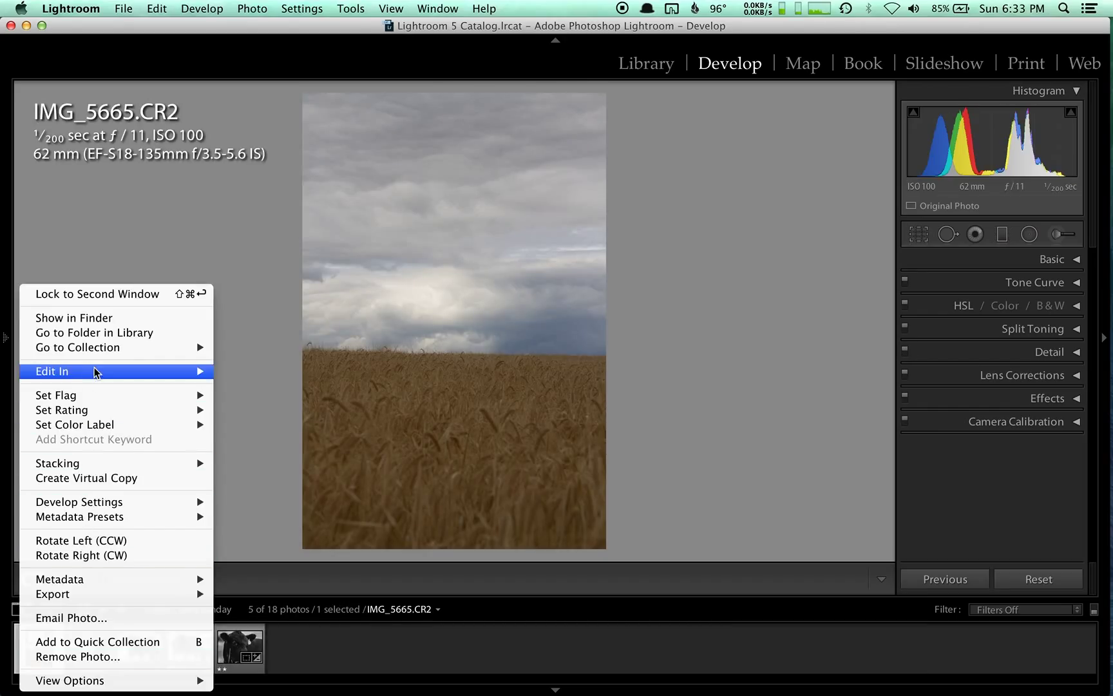
mouse_move(94, 371)
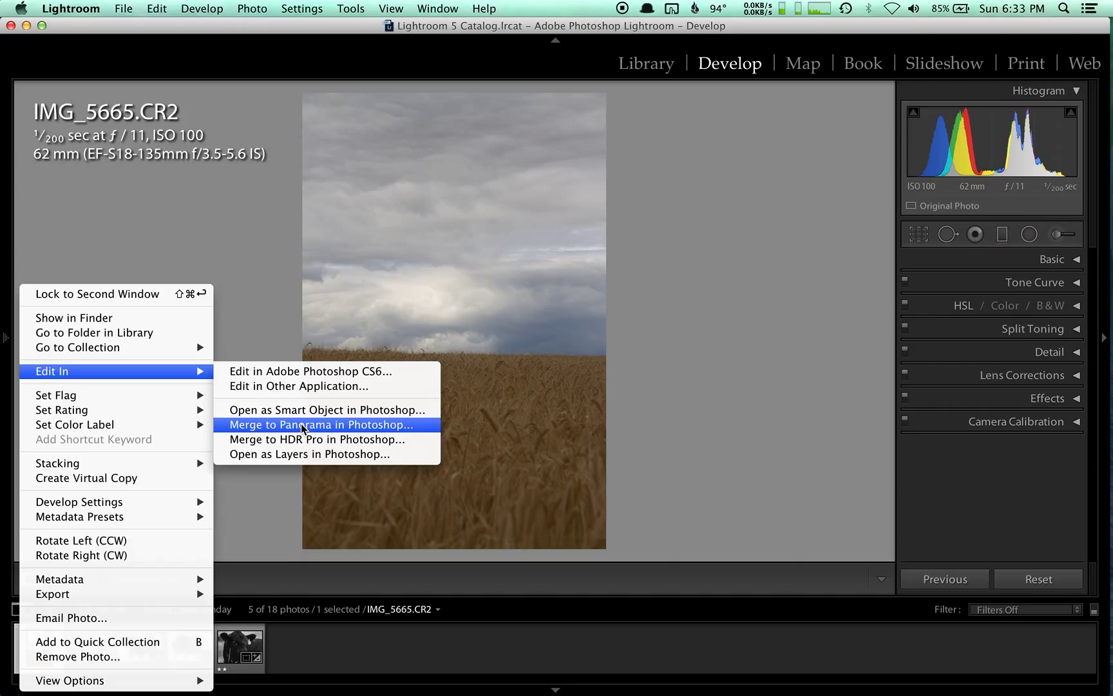
click(304, 674)
click(89, 646)
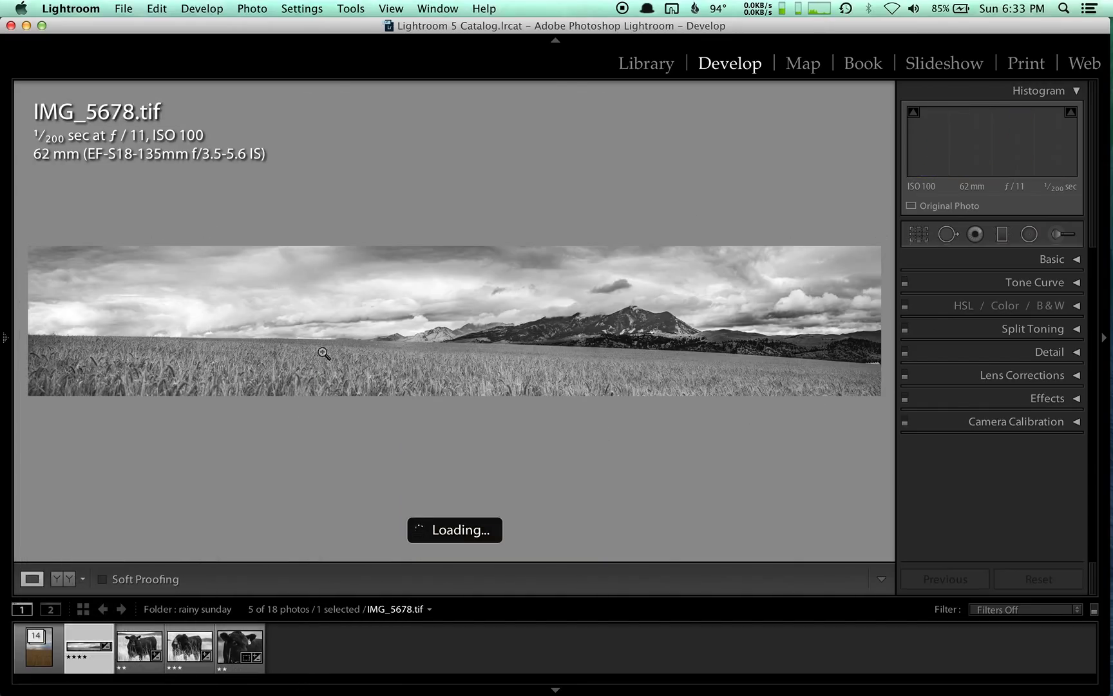
key(backslash)
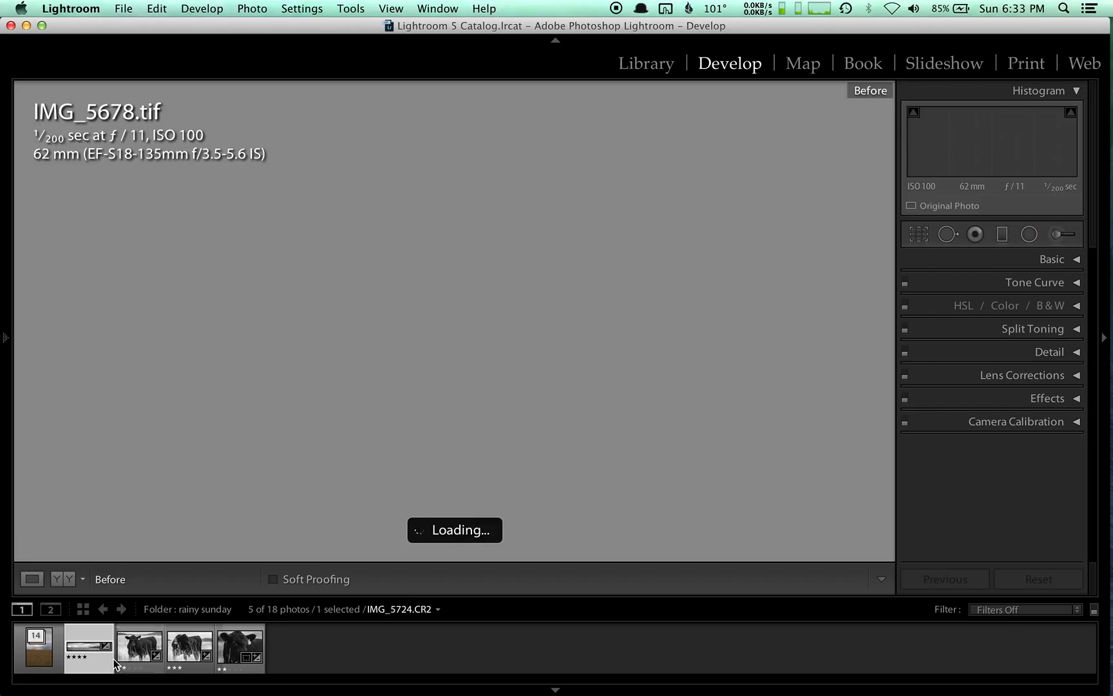
key(backslash)
key(backslash)
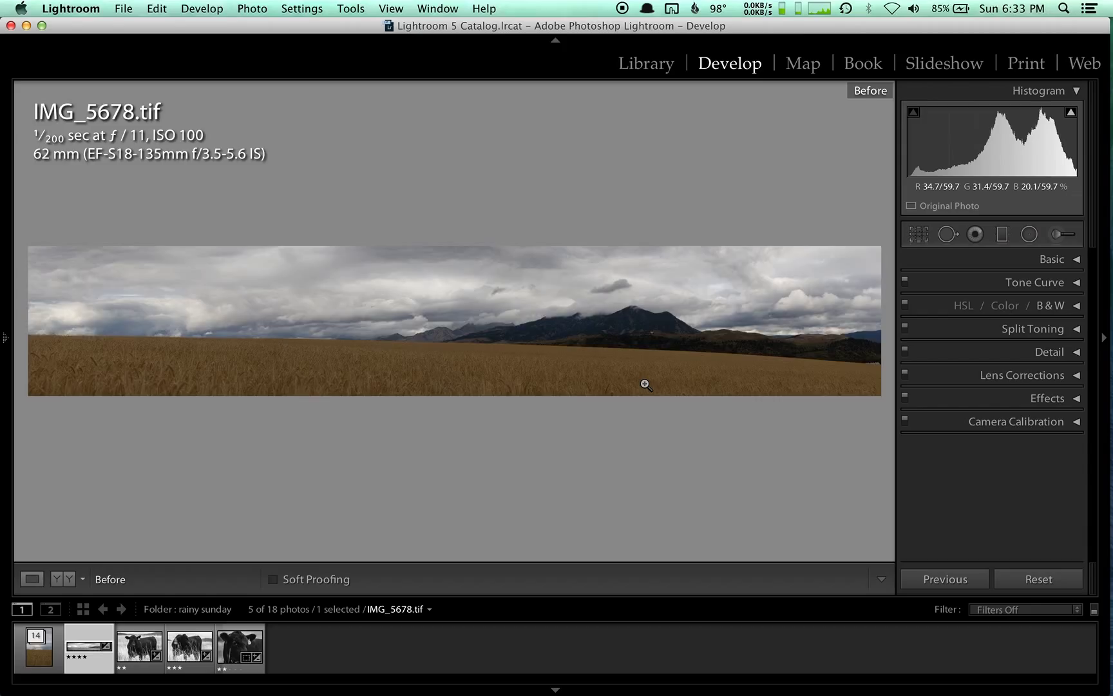
key(backslash)
key(backslash)
key(backslash)
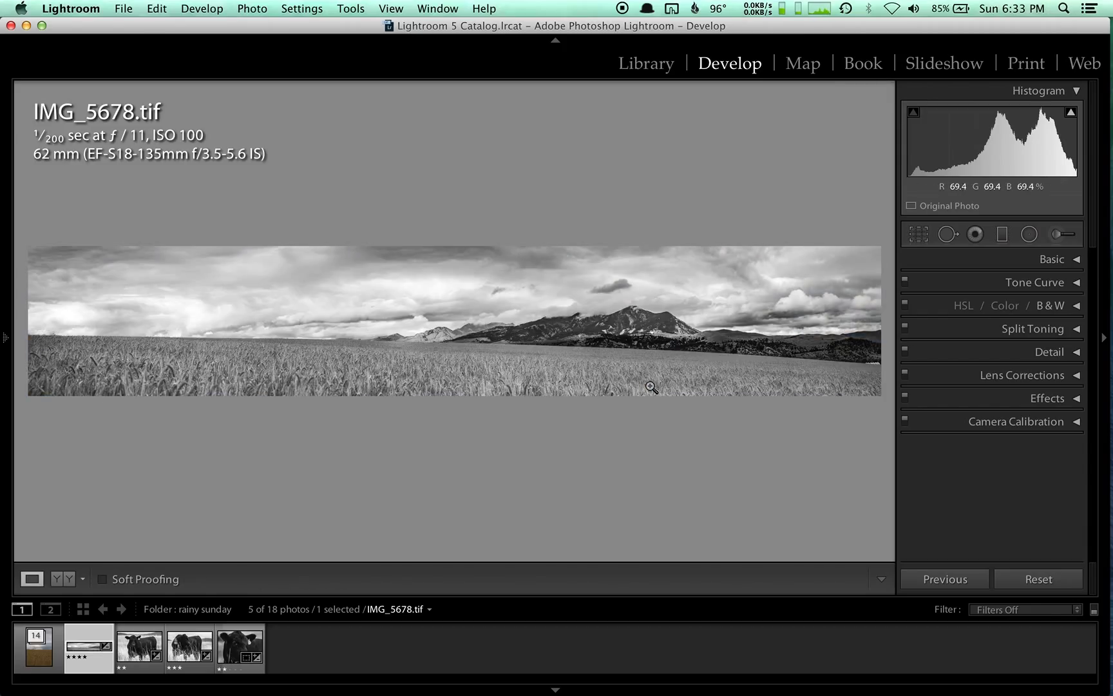
Cut the sky graduated filter's Saturation from 74 to 4, then compare against the original.
click(1002, 234)
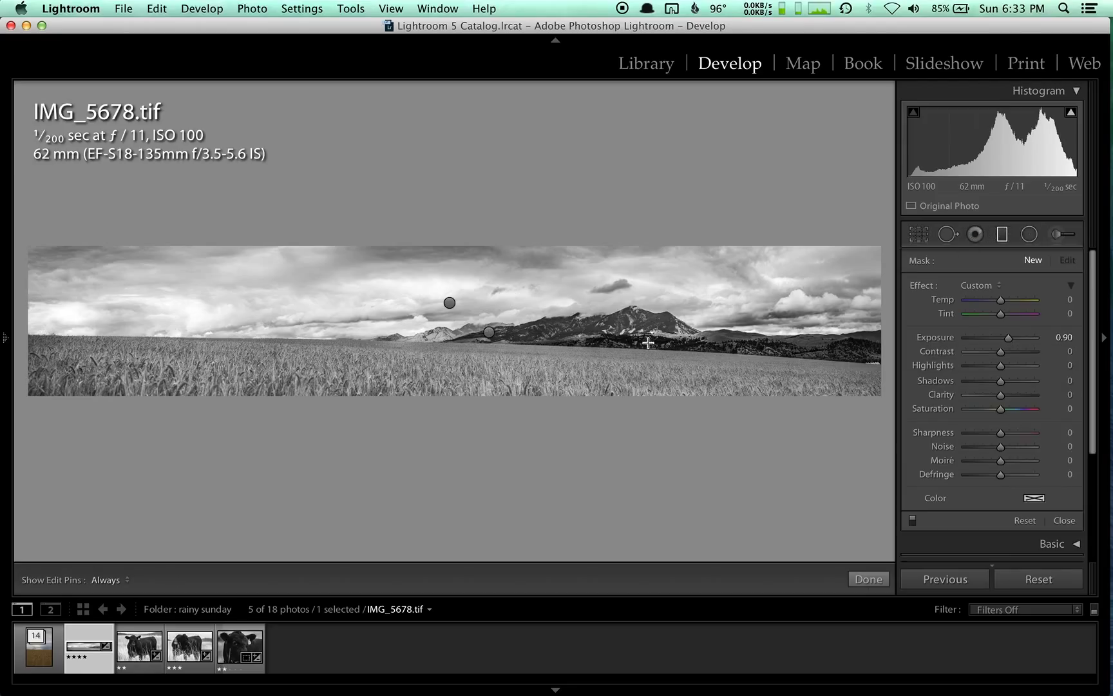
click(489, 332)
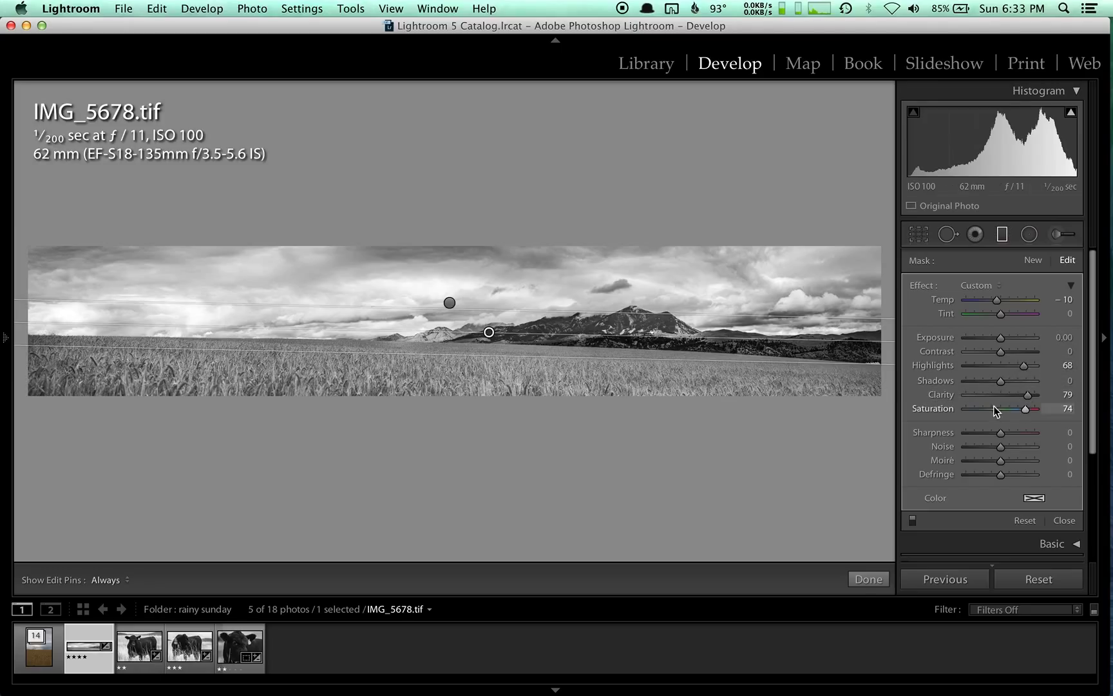
mouse_move(1013, 411)
mouse_down()
mouse_move(936, 412)
mouse_move(1002, 408)
mouse_up()
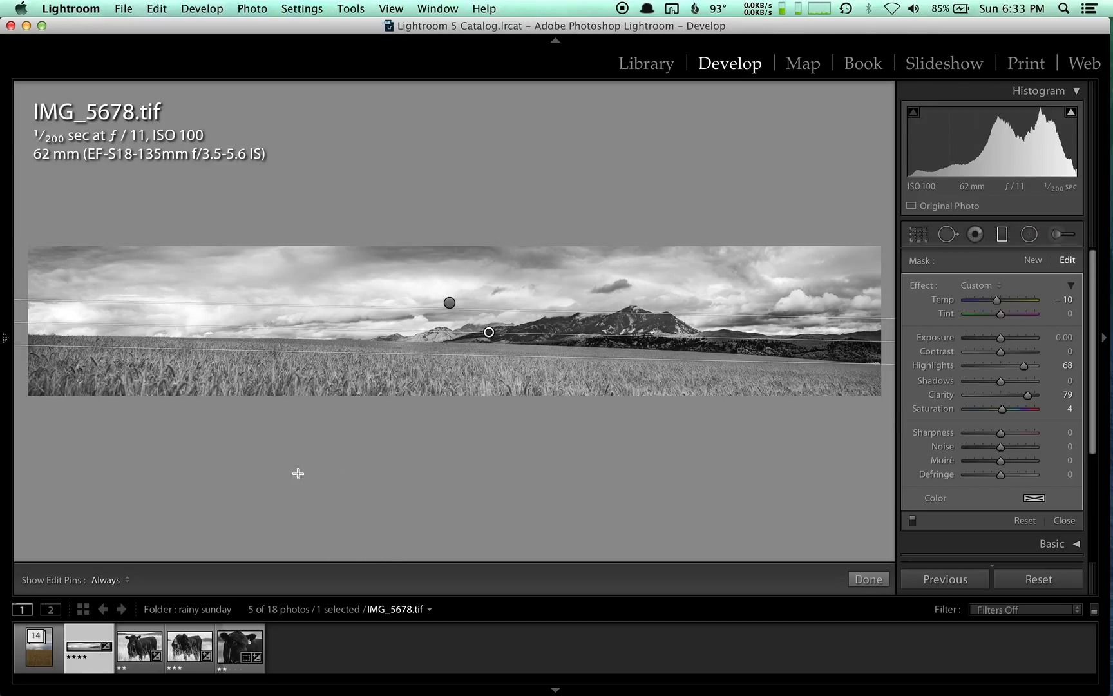
key(backslash)
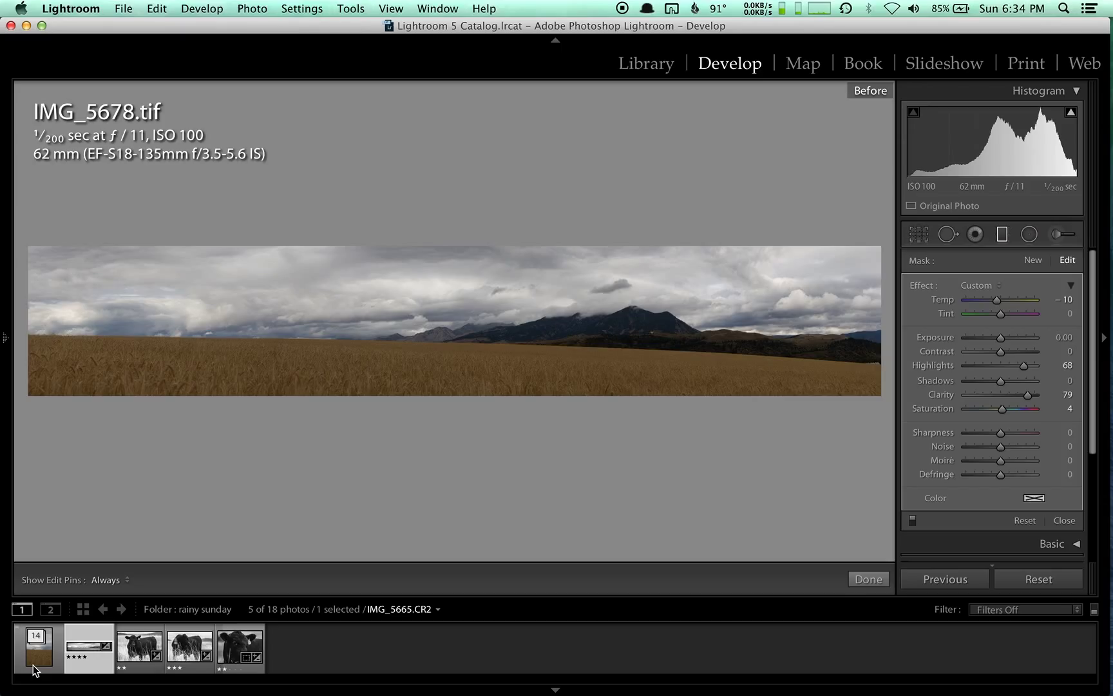
key(backslash)
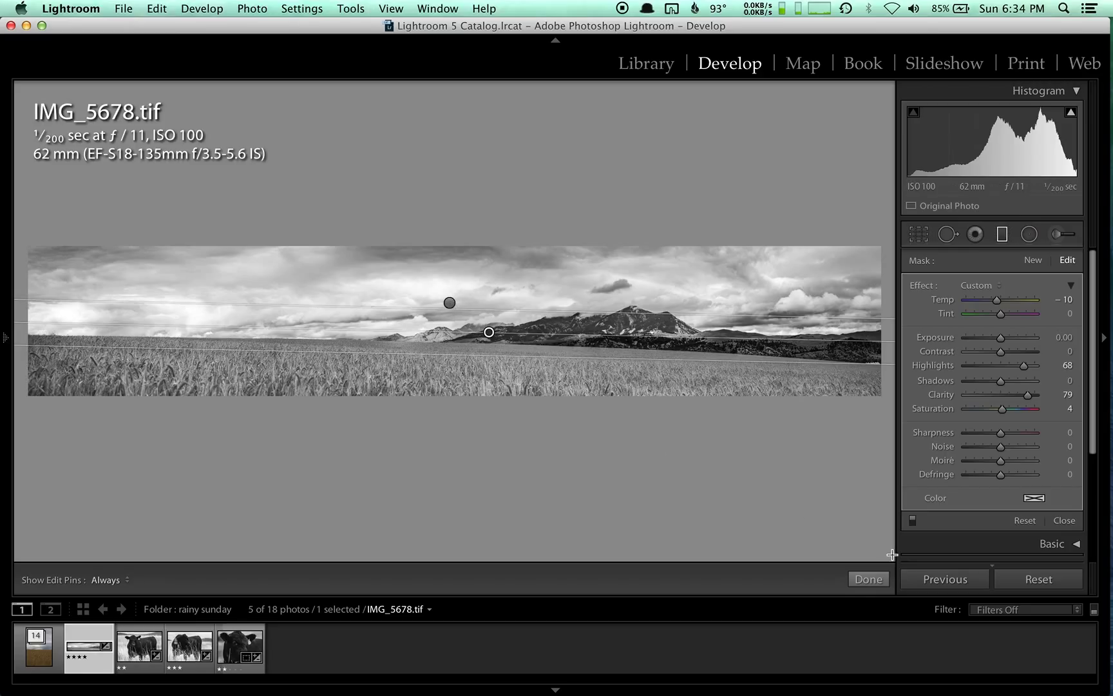
click(871, 579)
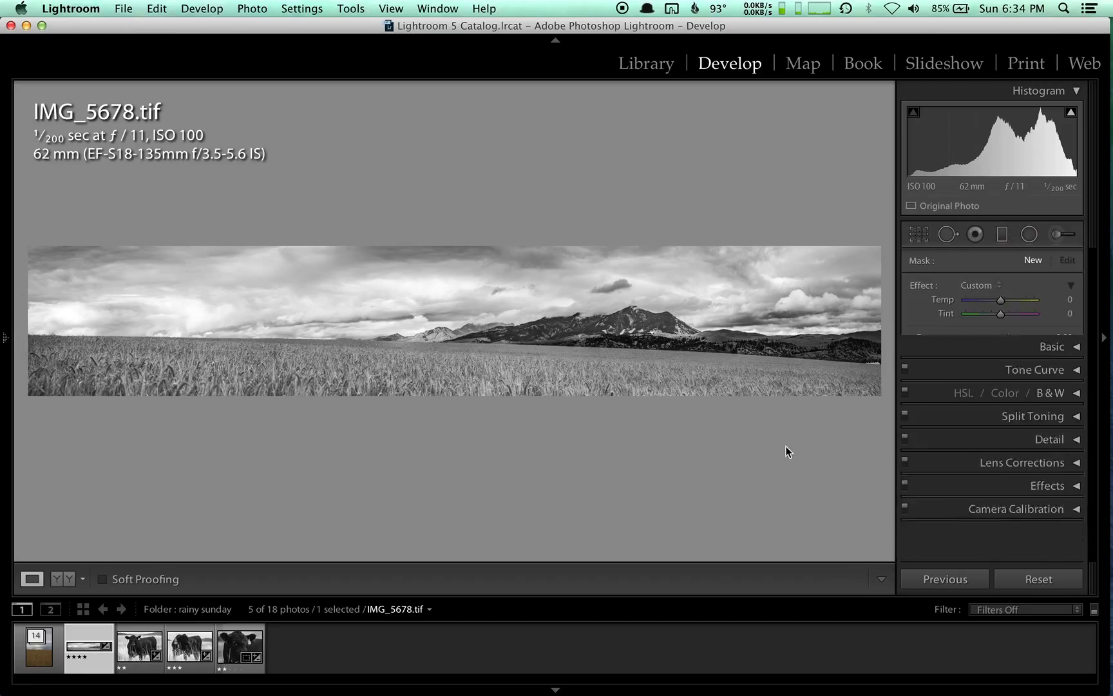
click(1001, 234)
click(449, 303)
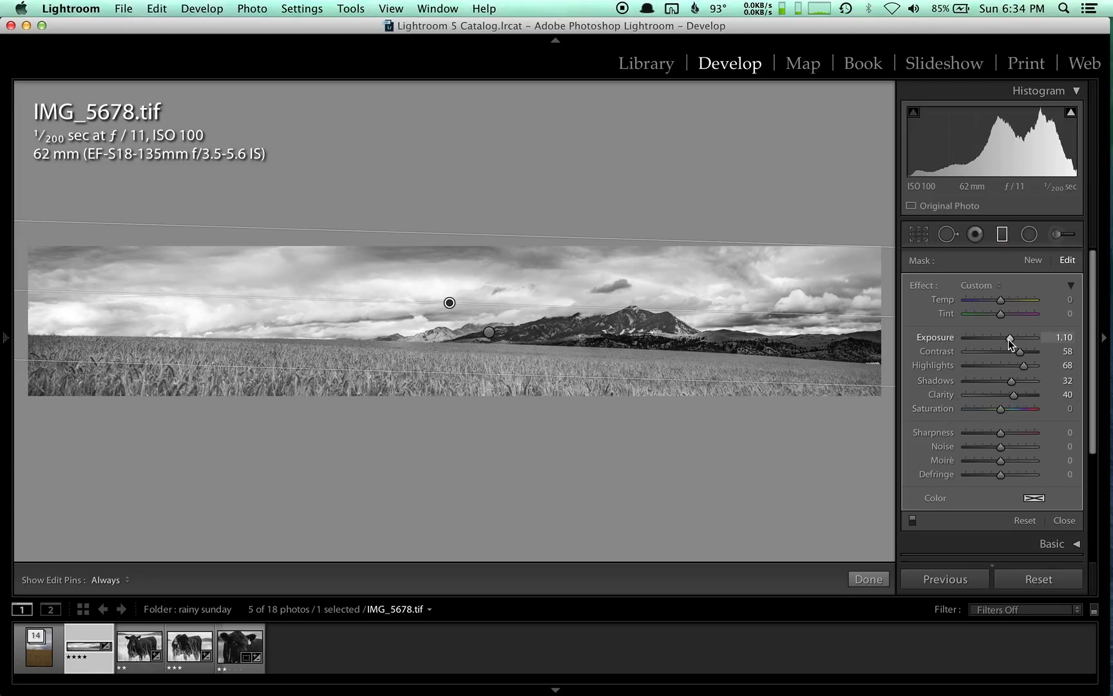
scroll(1008, 339, down, 3)
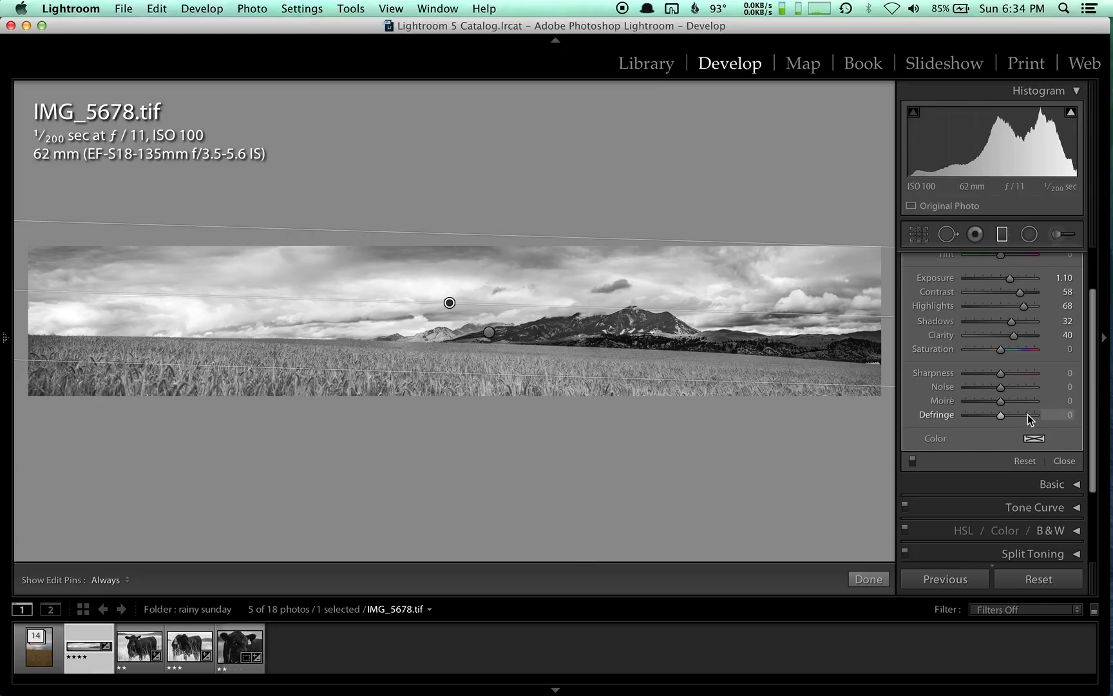
scroll(1026, 417, up, 1)
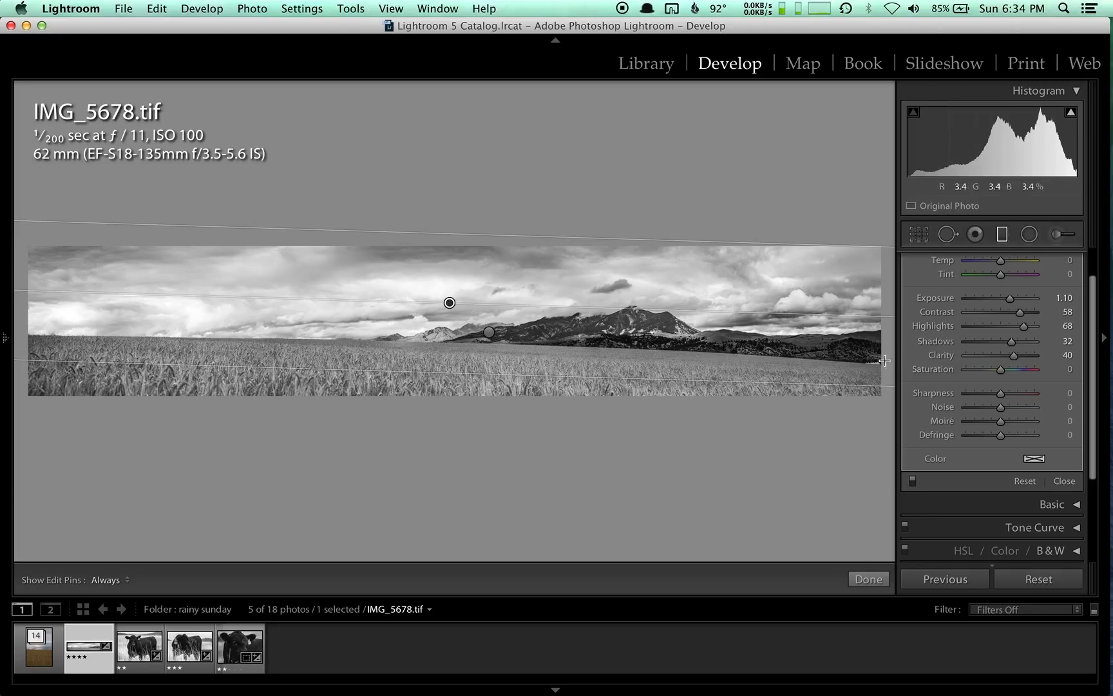
Inspect the sky and mountain brush adjustments, briefly showing the mountain's mask overlay.
click(1029, 240)
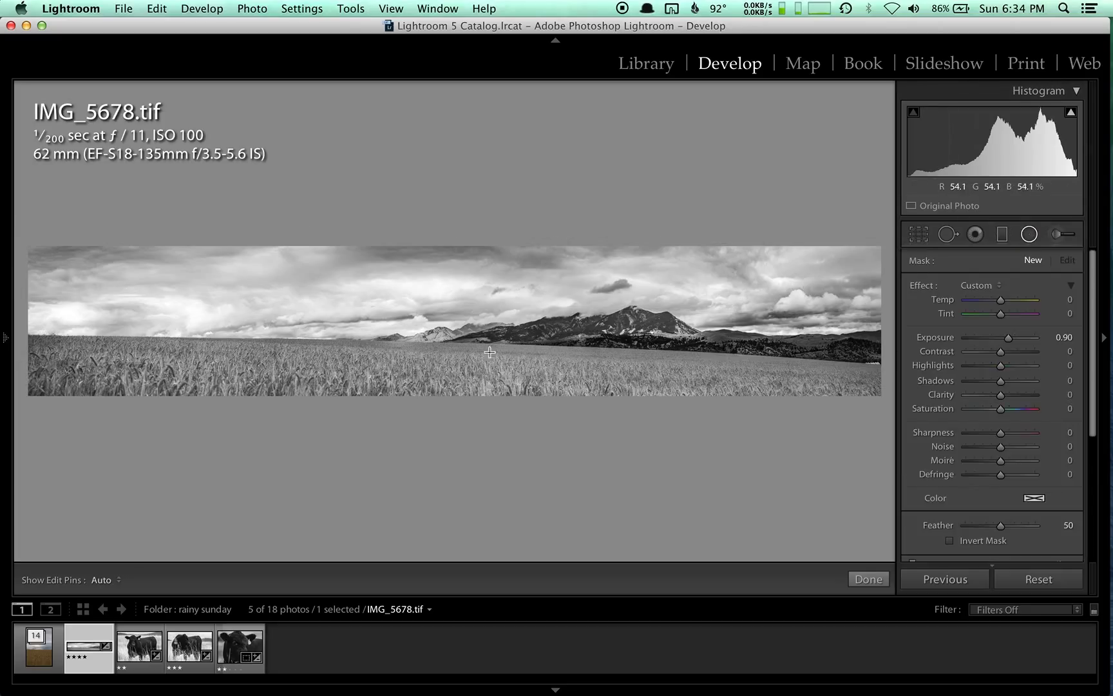
click(1053, 235)
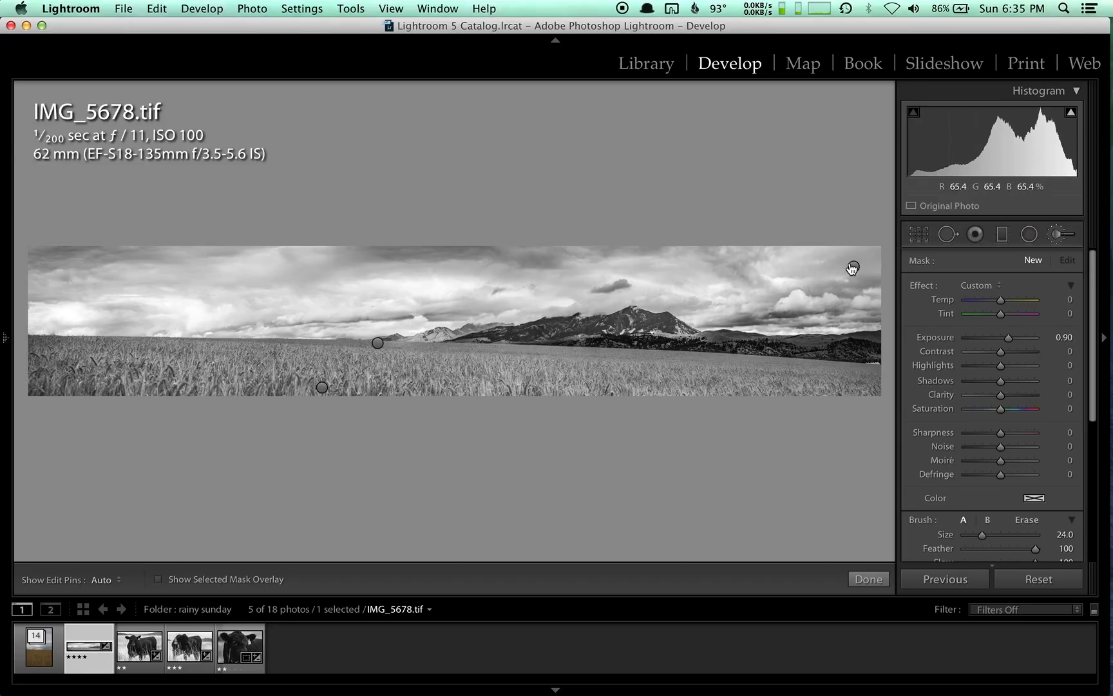
click(853, 266)
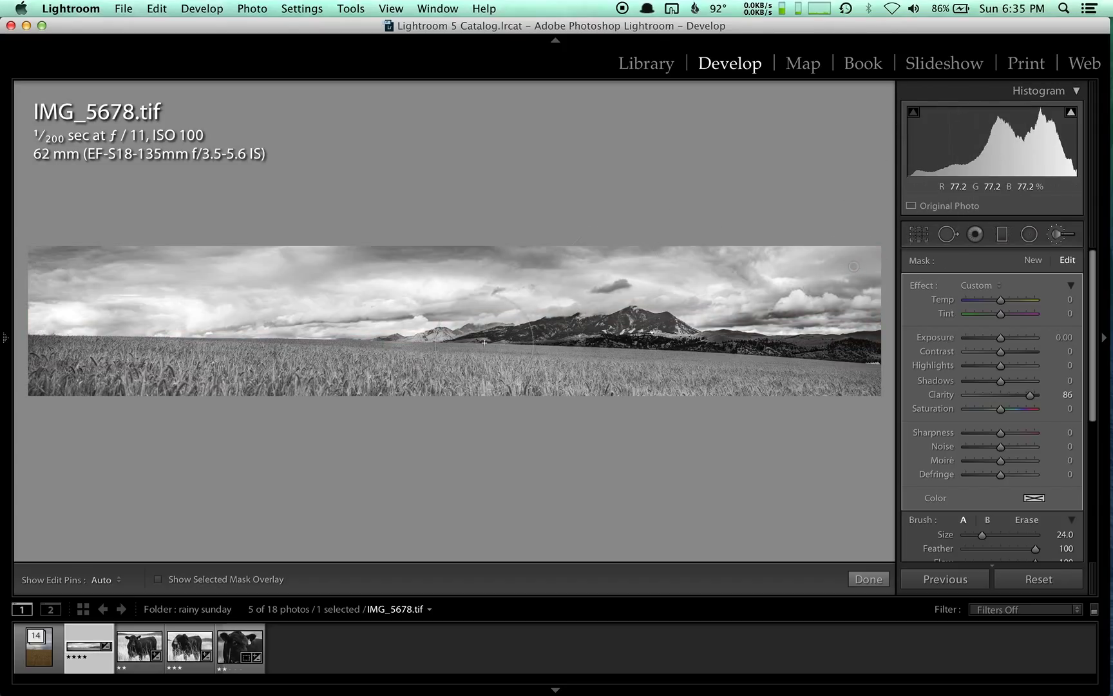
click(378, 343)
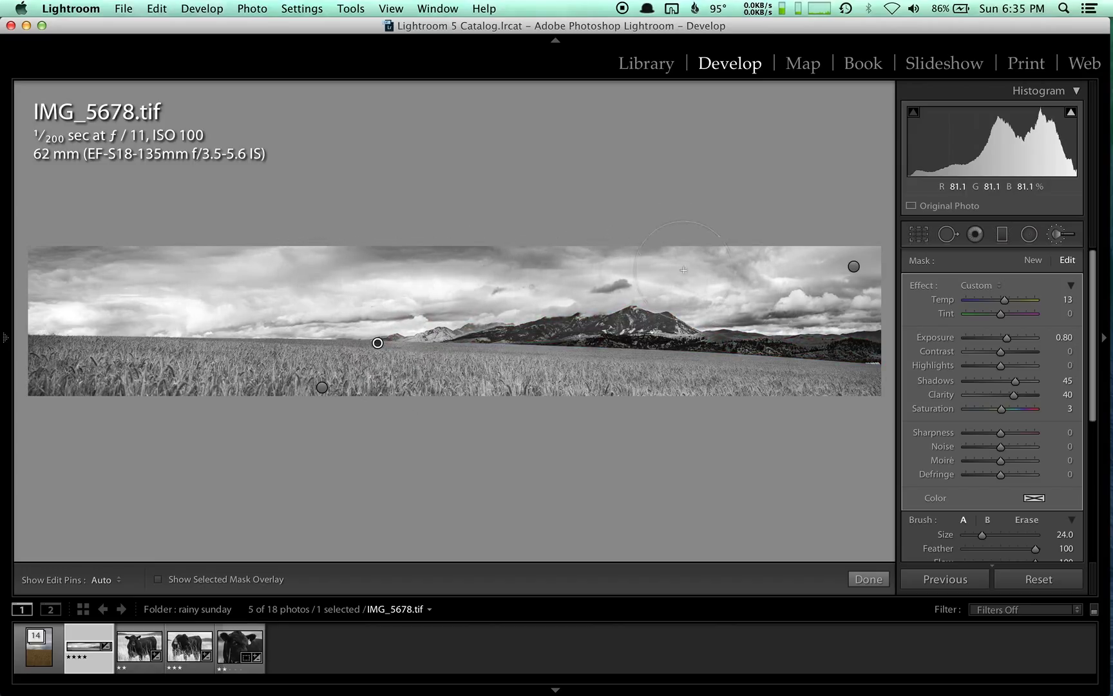
key(o)
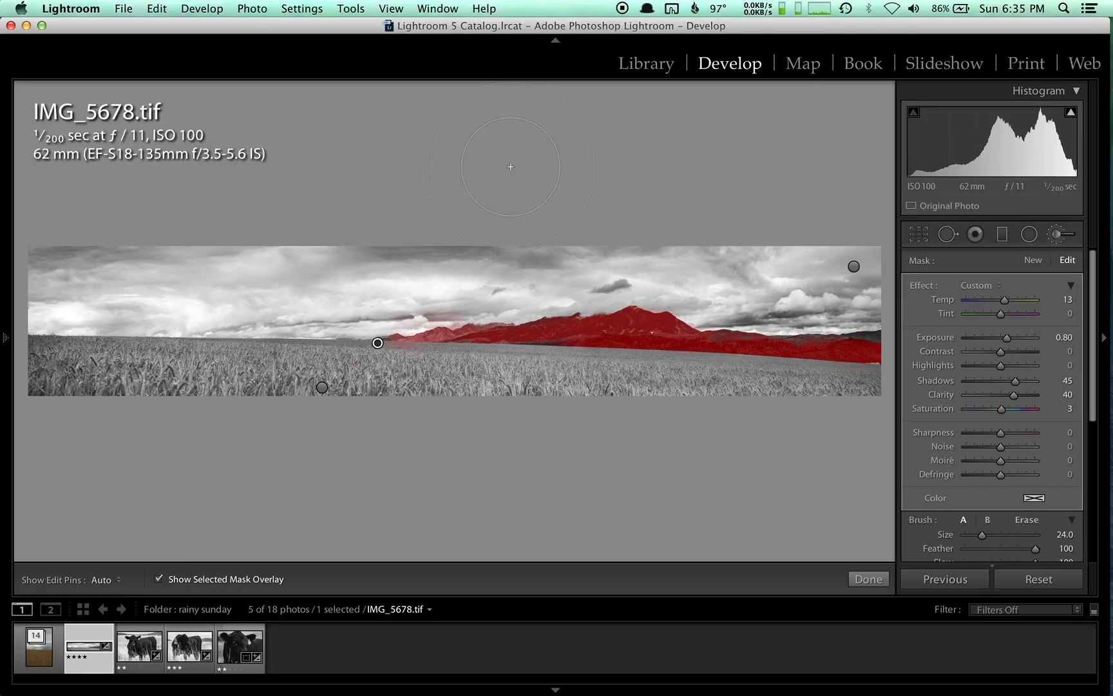
key(o)
Toggle the brush adjustments on and off to compare the mountain edit.
scroll(957, 478, down, 3)
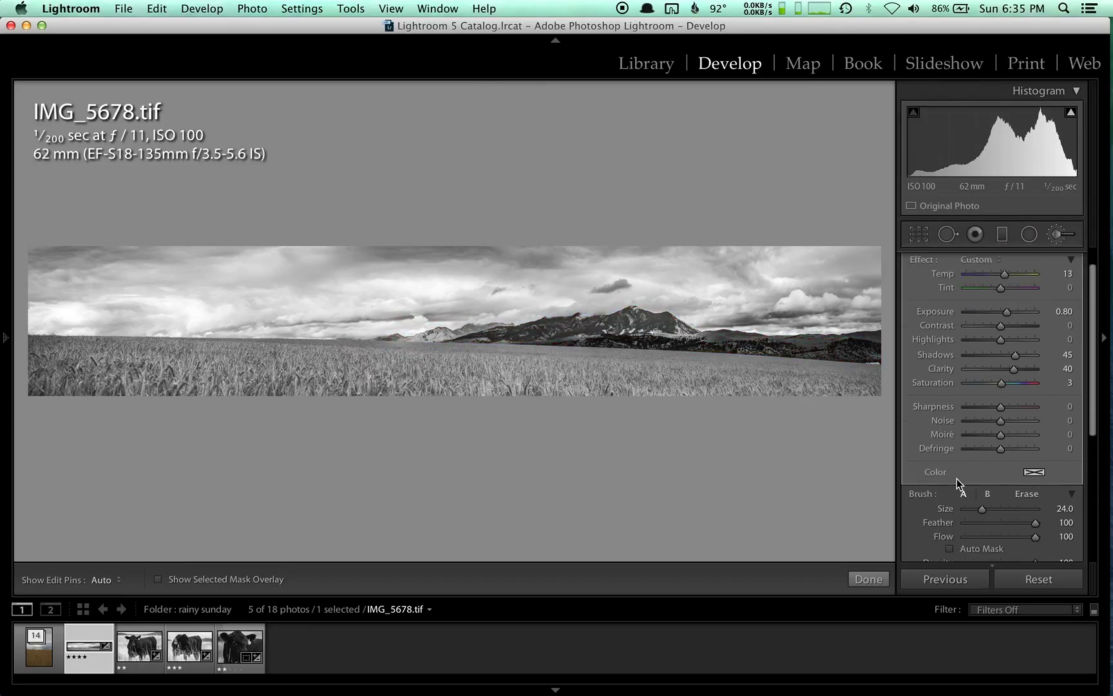
click(912, 536)
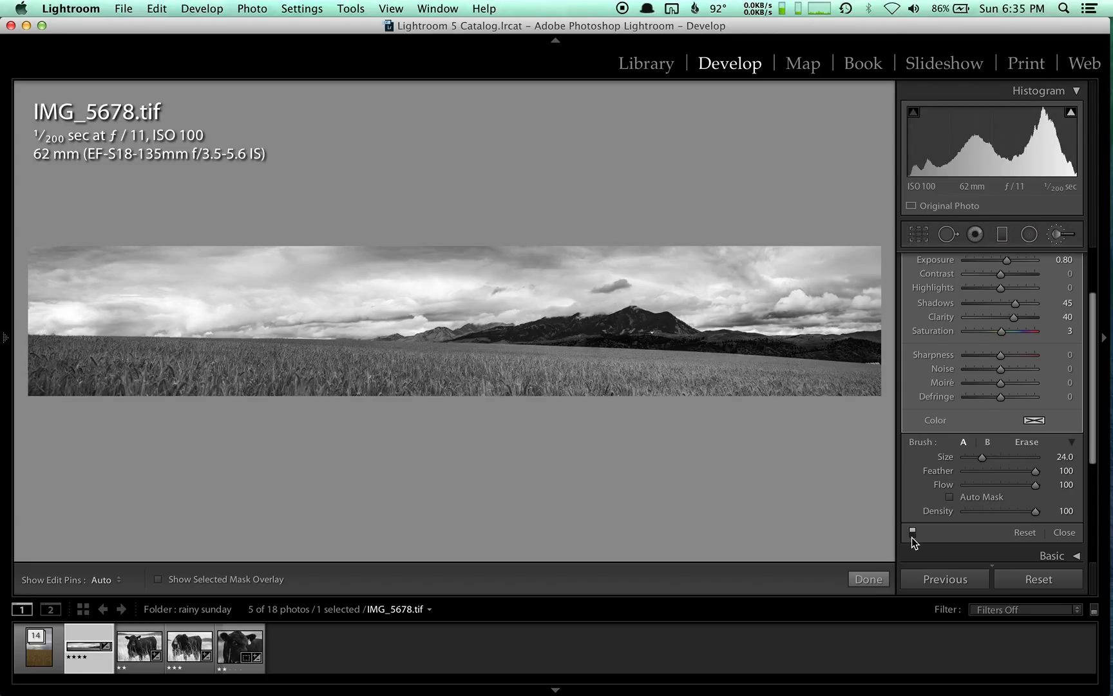
click(911, 536)
click(912, 536)
click(911, 537)
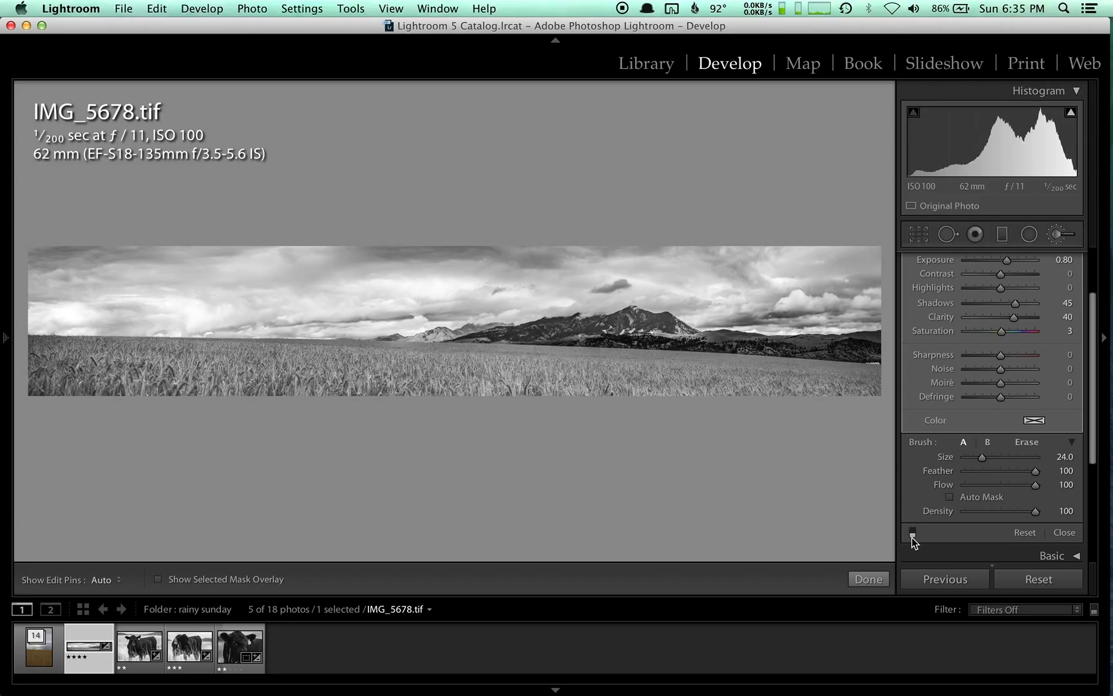
click(912, 536)
click(912, 537)
click(912, 537)
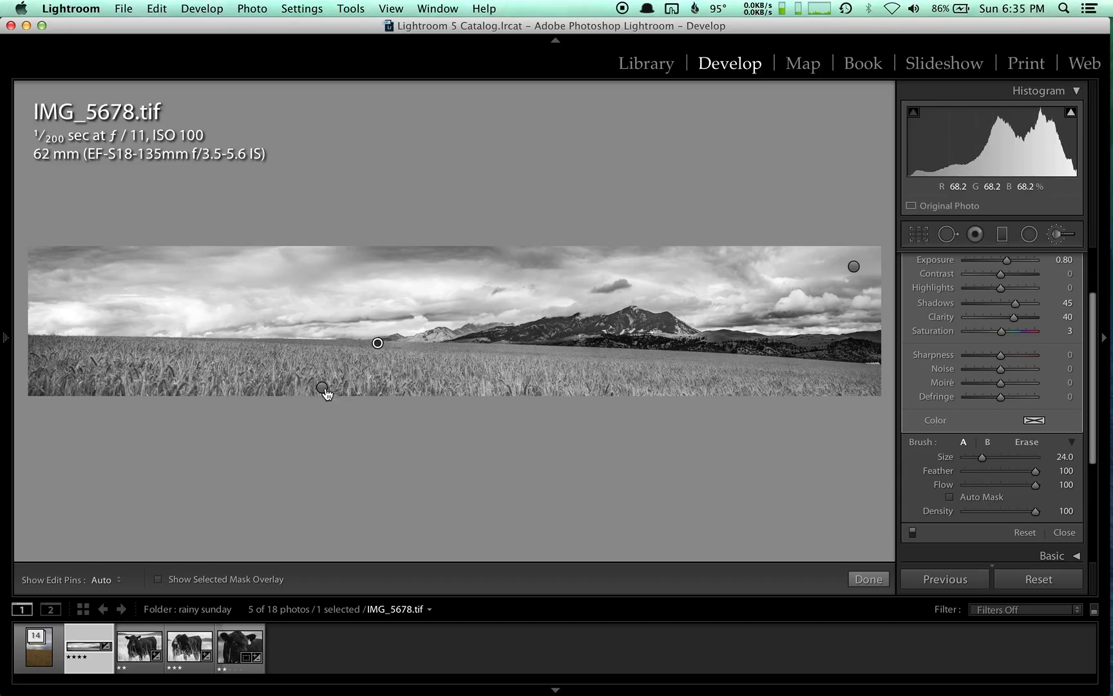
Compare the field's 0.70 exposure brush on and off, then close the Adjustment Brush.
click(322, 389)
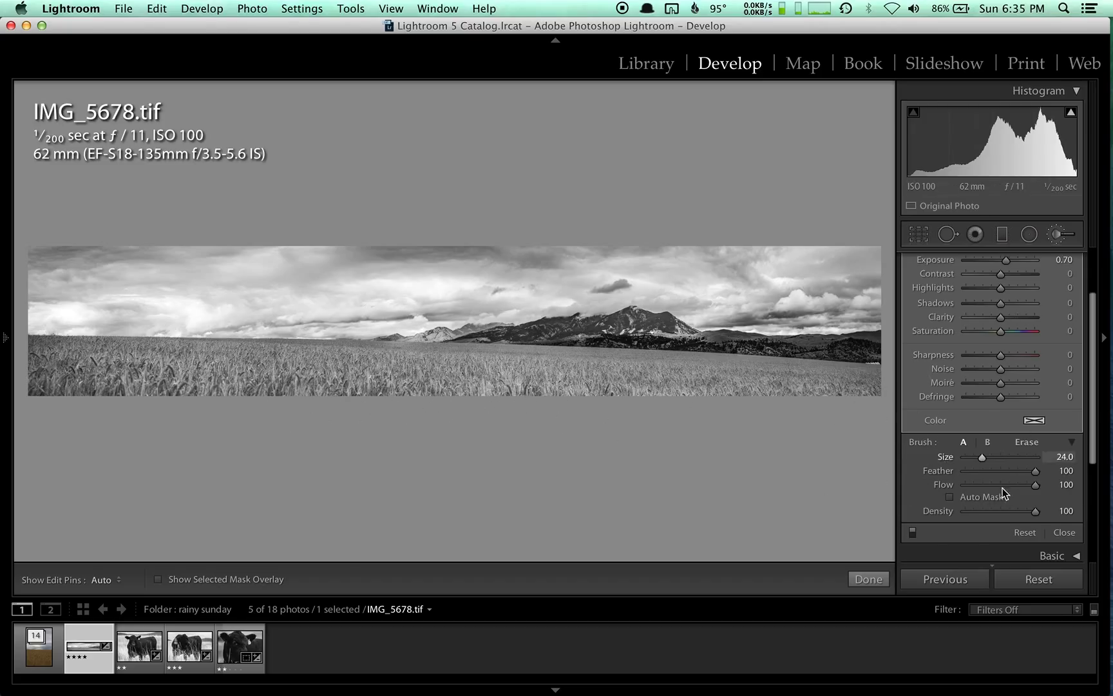
click(912, 529)
click(912, 529)
click(912, 529)
click(912, 531)
click(912, 531)
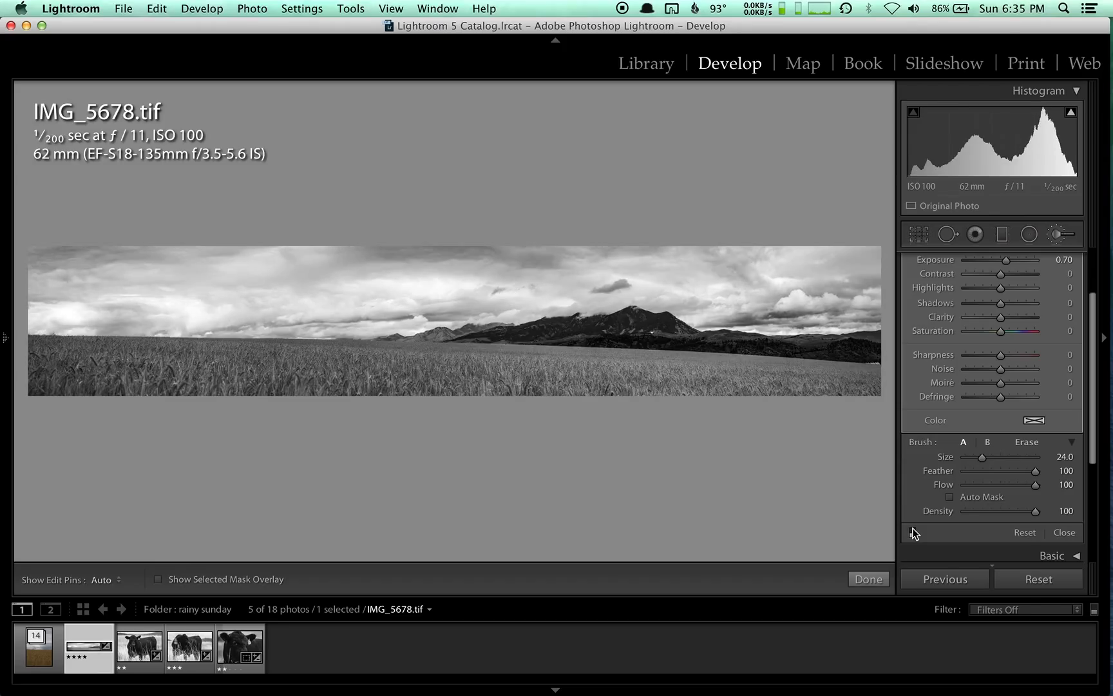
click(912, 530)
scroll(966, 401, up, 2)
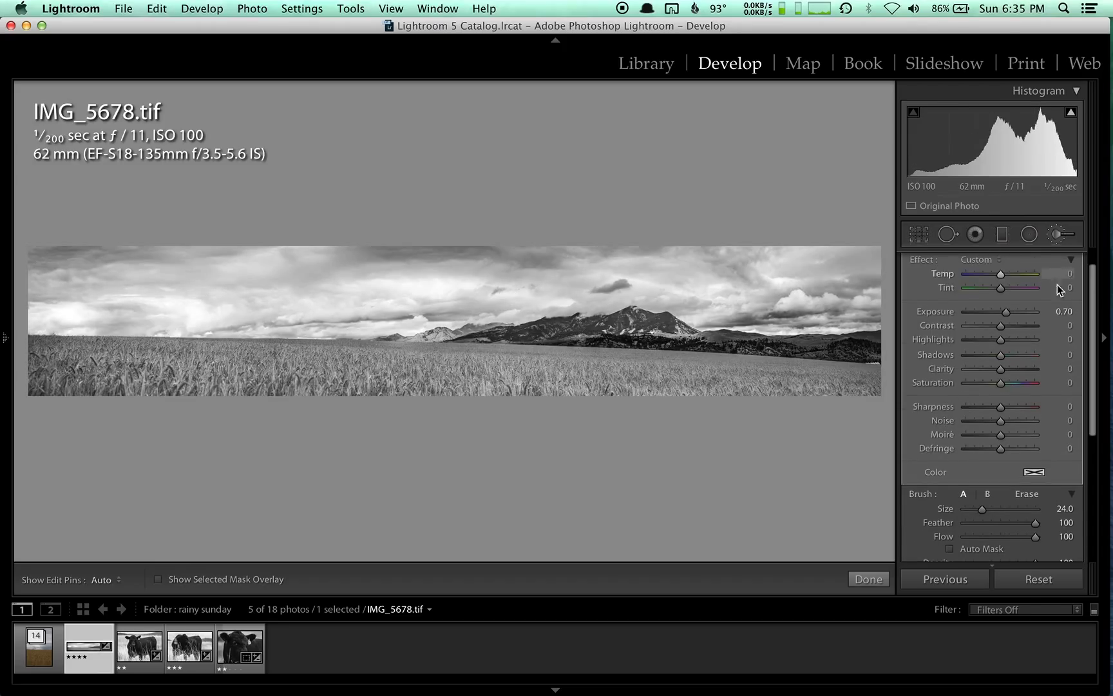
click(1058, 236)
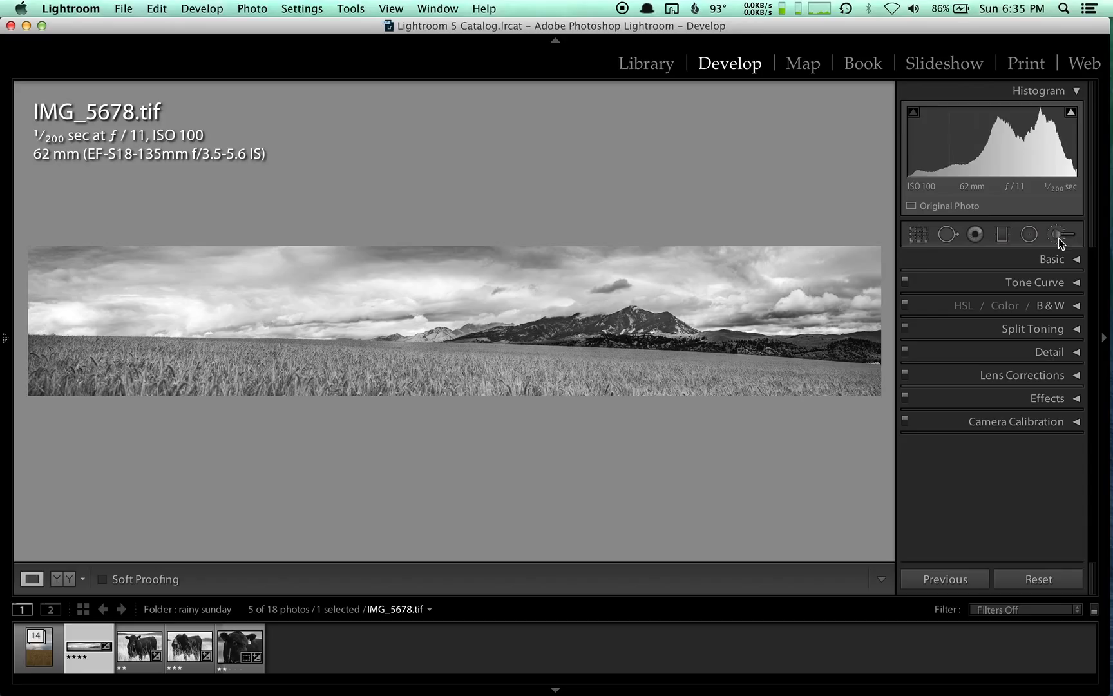
click(1059, 258)
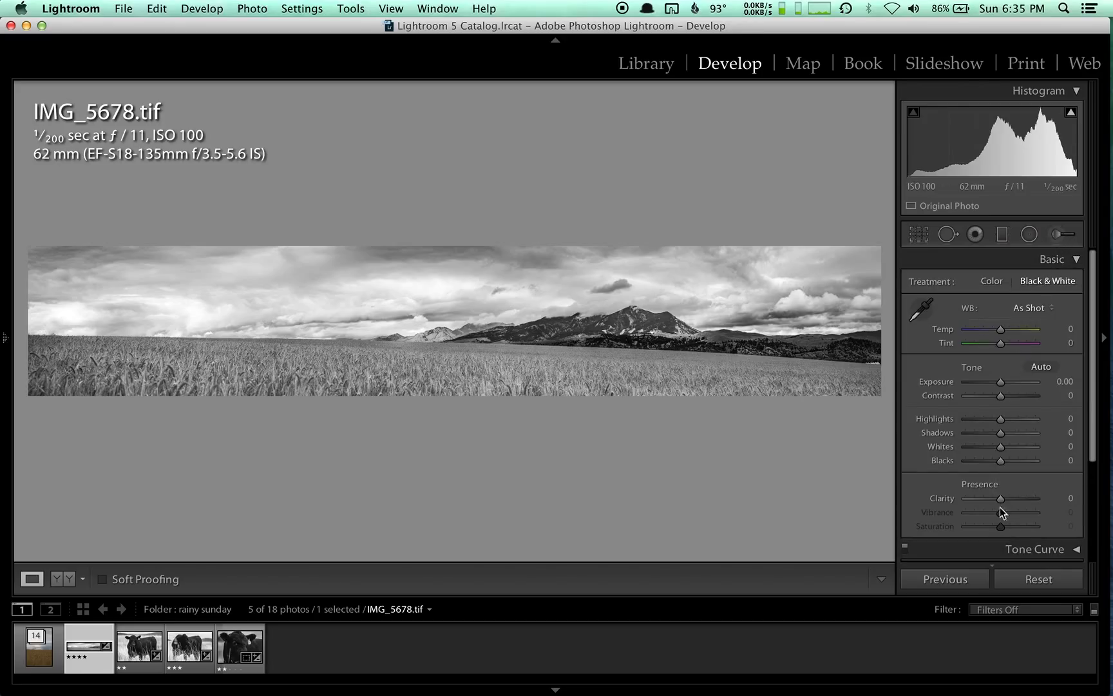
click(1037, 258)
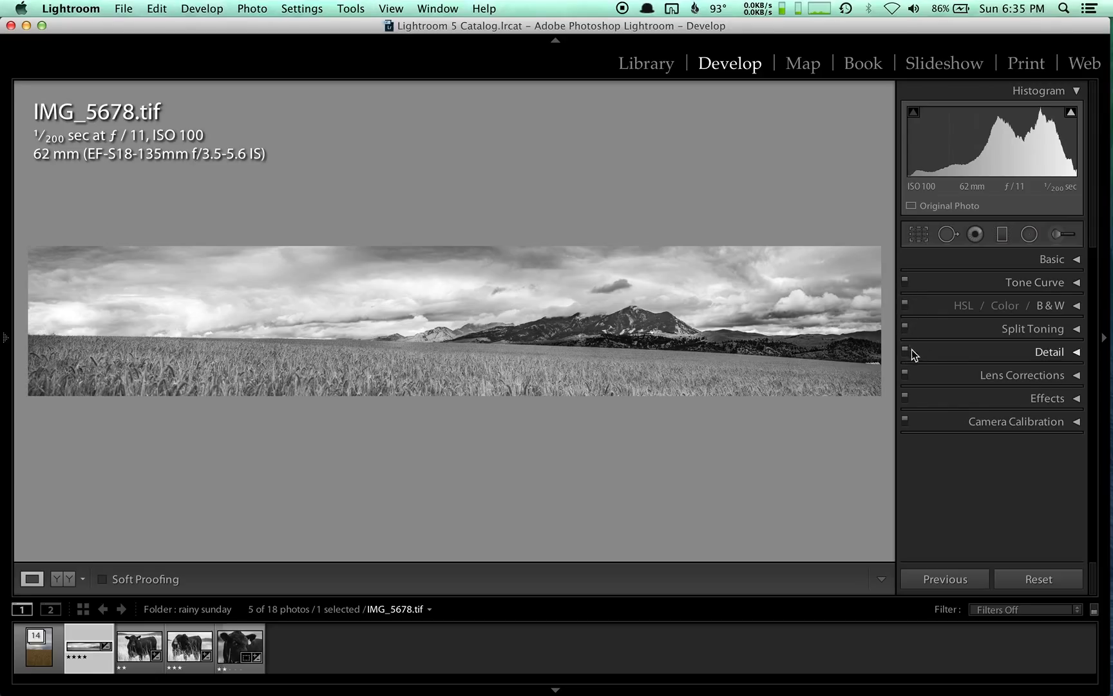
Set Detail luminance noise reduction to 21 and check the clouds and mountains up close.
click(974, 353)
click(980, 521)
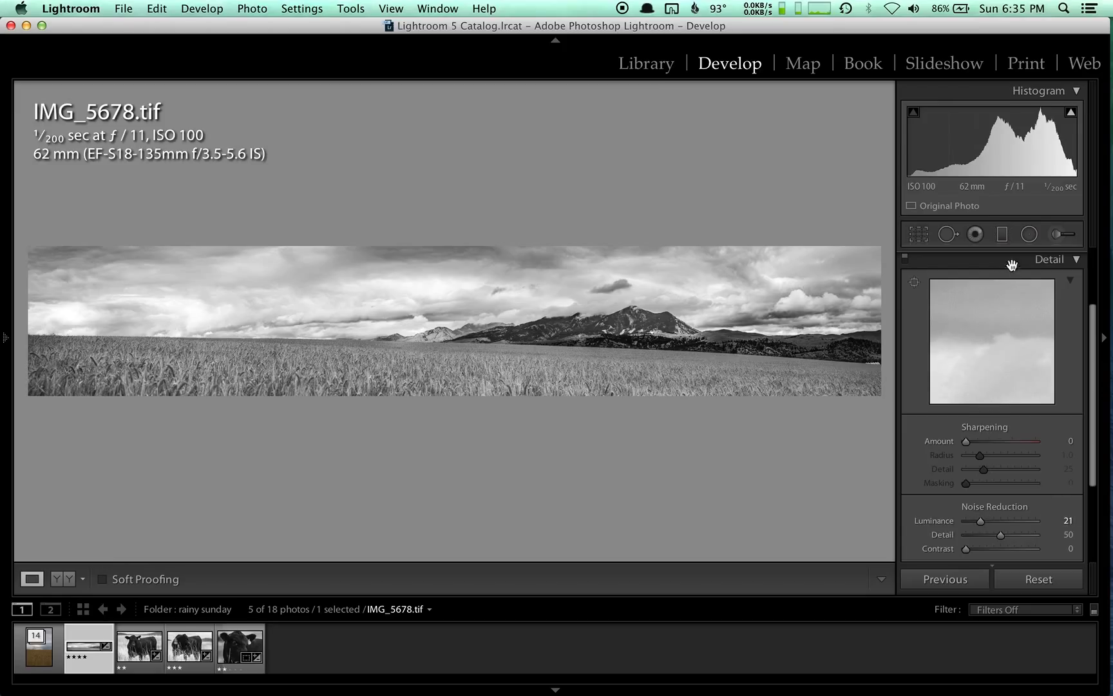
click(509, 303)
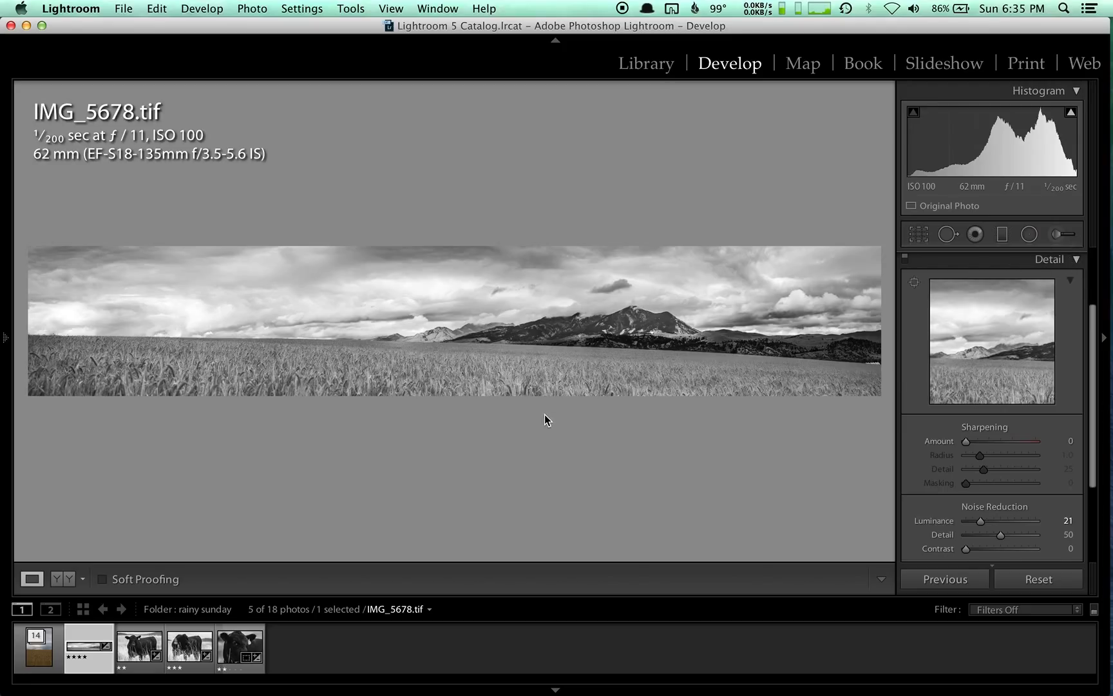
key(super+5)
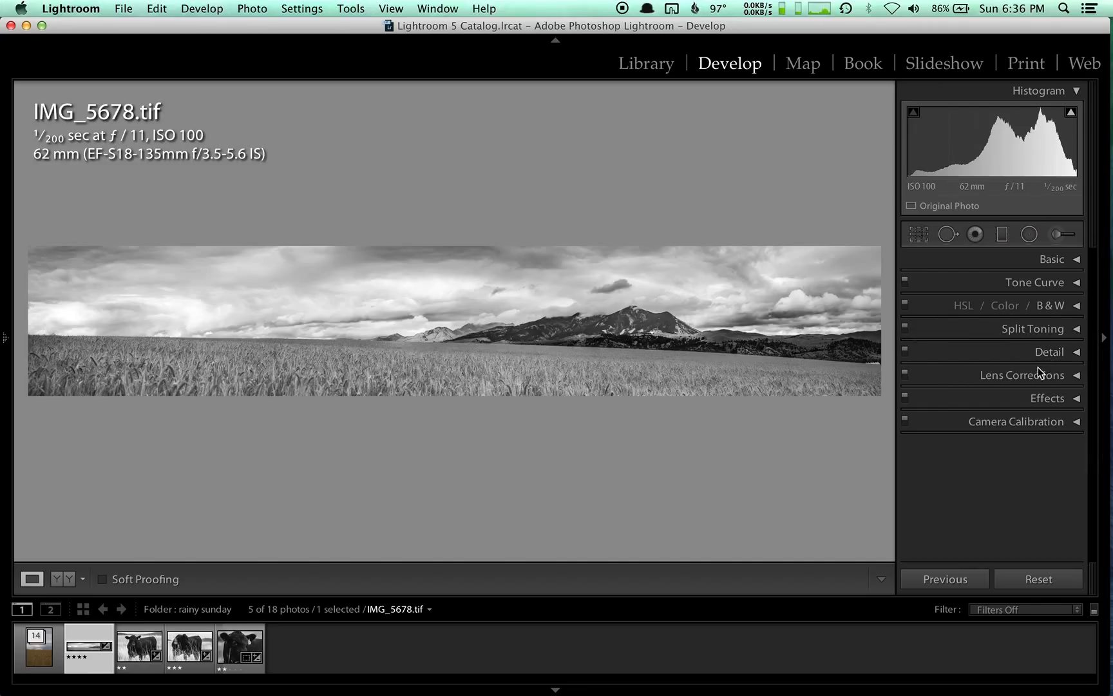
Open Lens Corrections and toggle the existing edge vignetting on and off to compare.
click(918, 371)
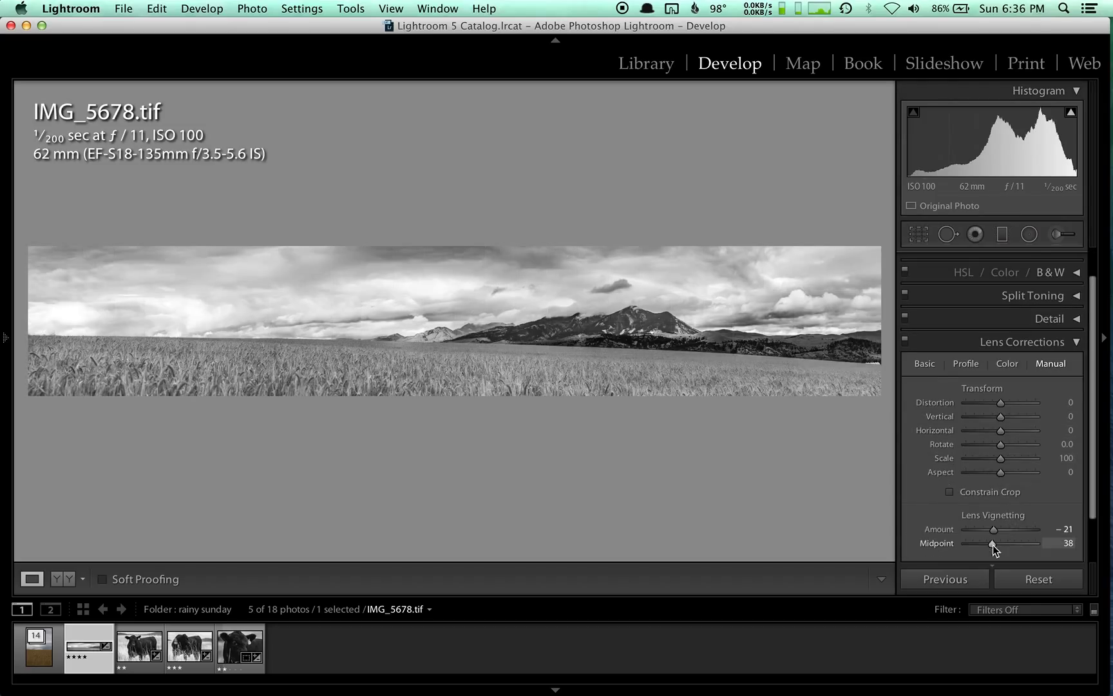
click(905, 339)
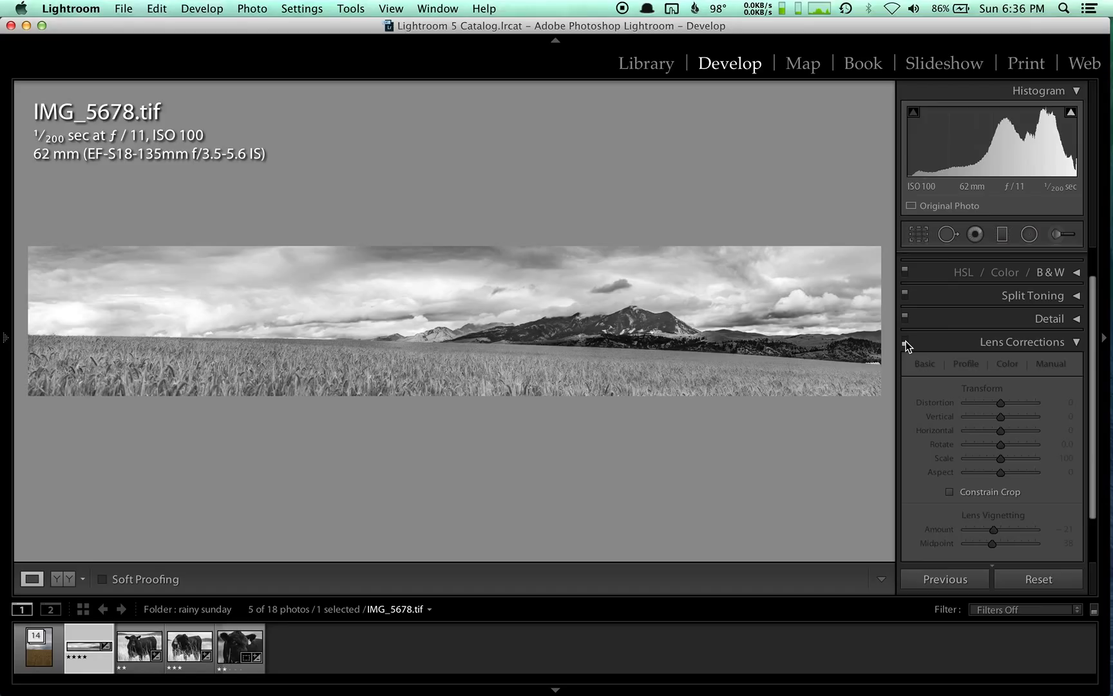
click(905, 341)
click(905, 341)
click(905, 340)
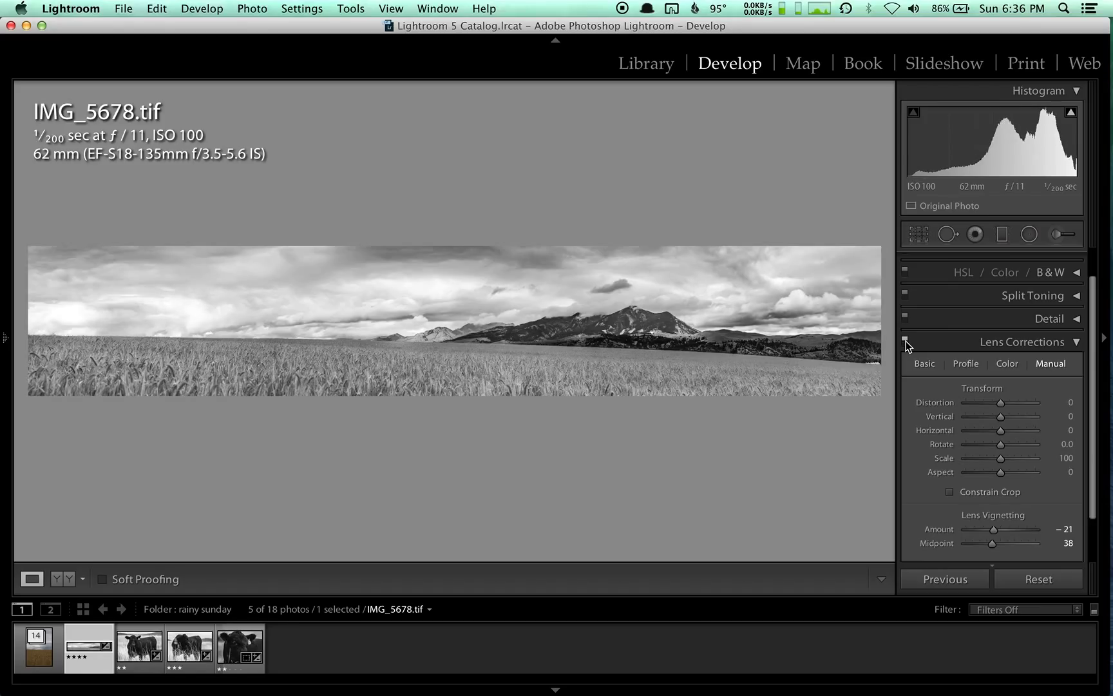
click(905, 340)
click(905, 340)
click(906, 340)
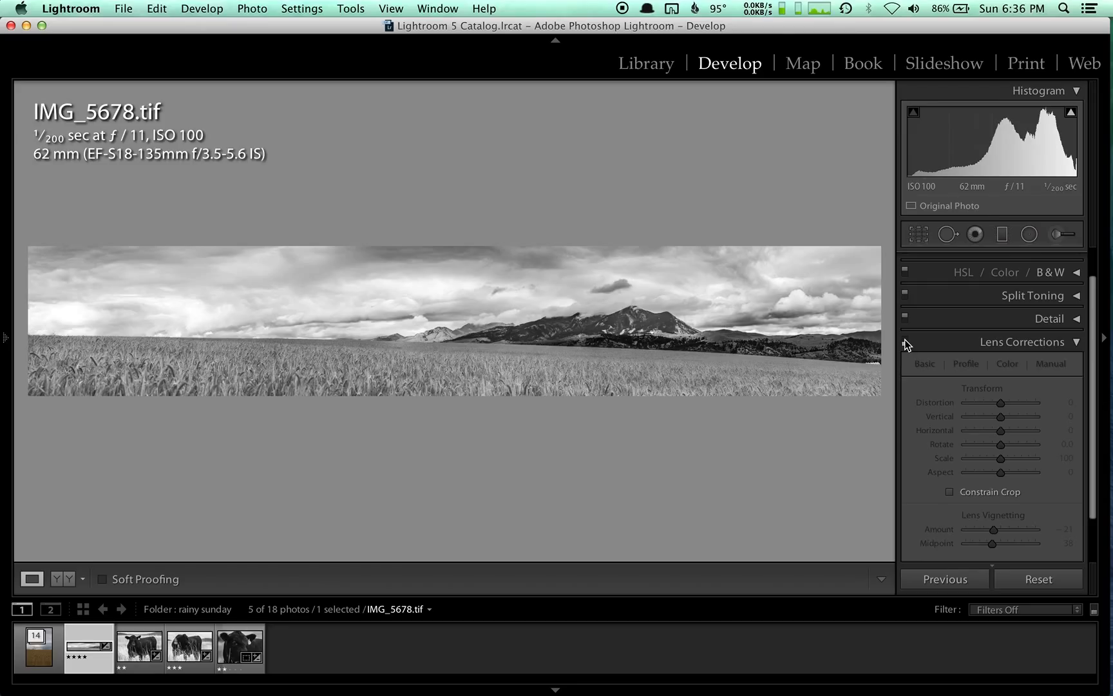
click(905, 341)
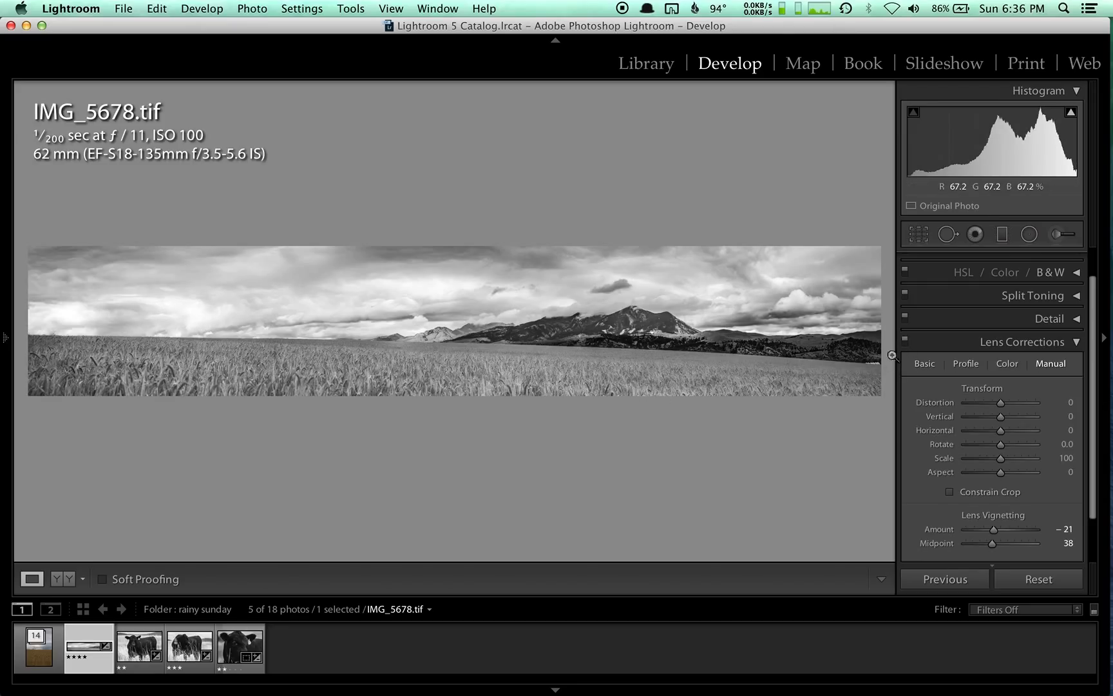
click(904, 341)
click(905, 340)
click(905, 341)
click(905, 341)
Adjust the lens vignette to amount -9 with midpoint 0.
click(994, 530)
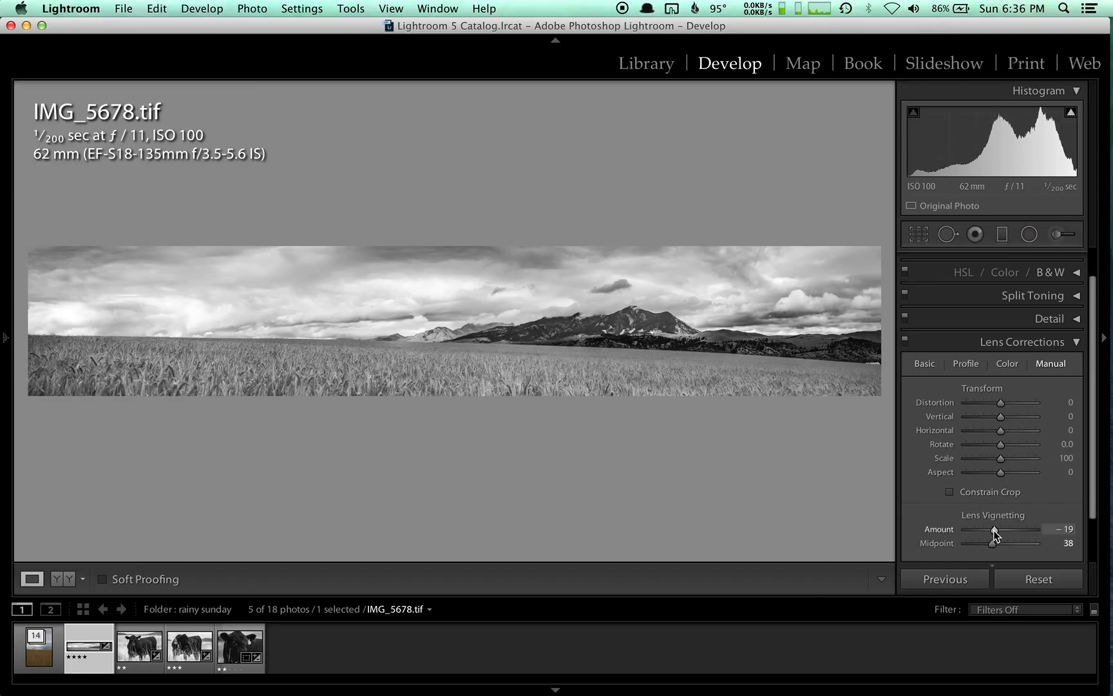
drag(994, 530, 996, 529)
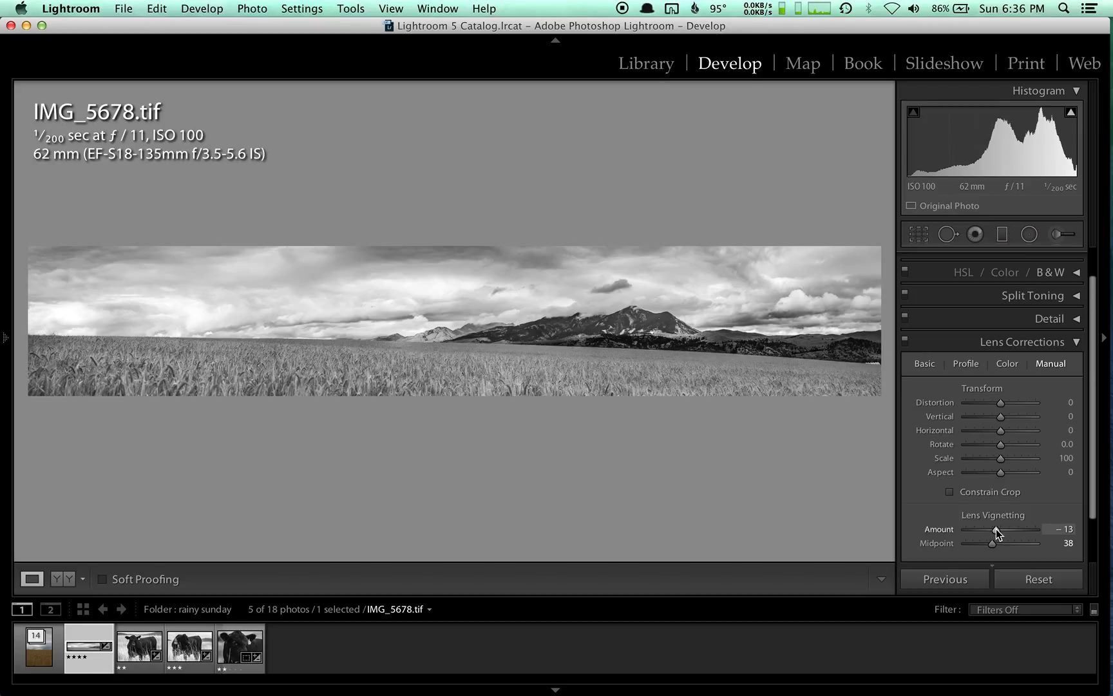
click(906, 341)
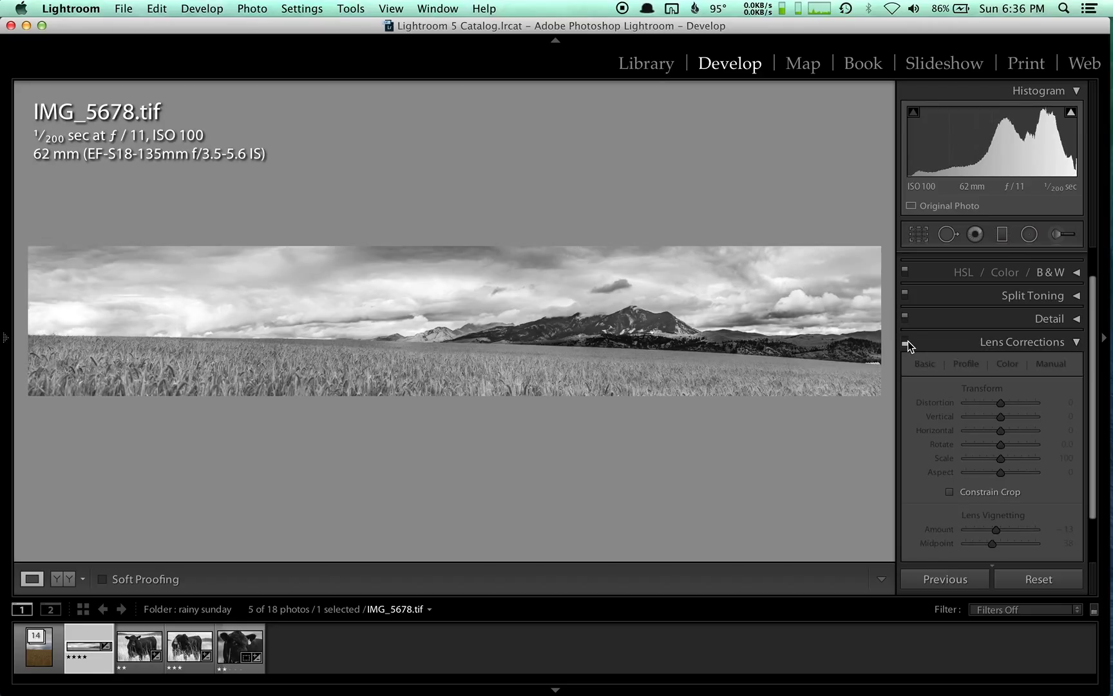
click(908, 341)
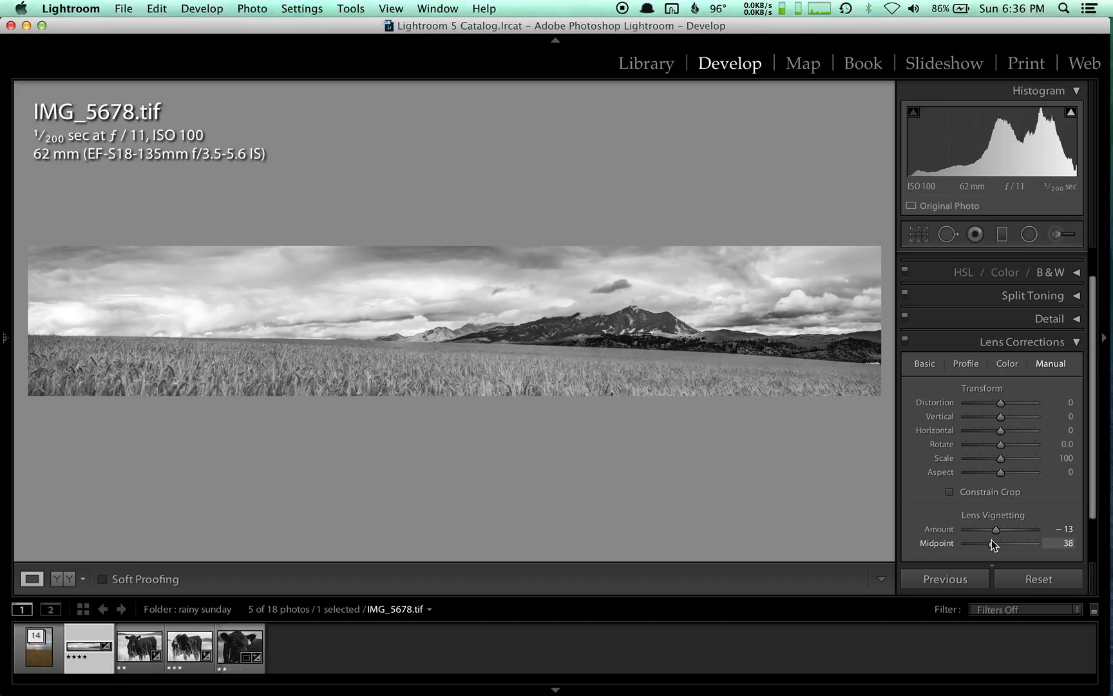
drag(993, 540, 962, 543)
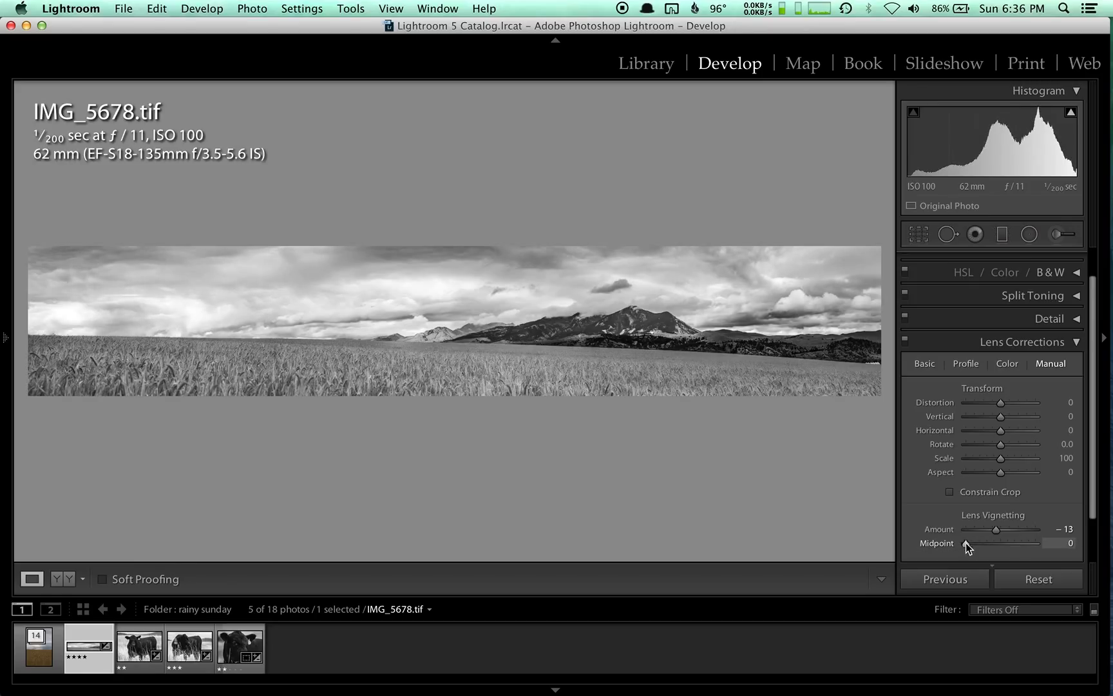
click(998, 532)
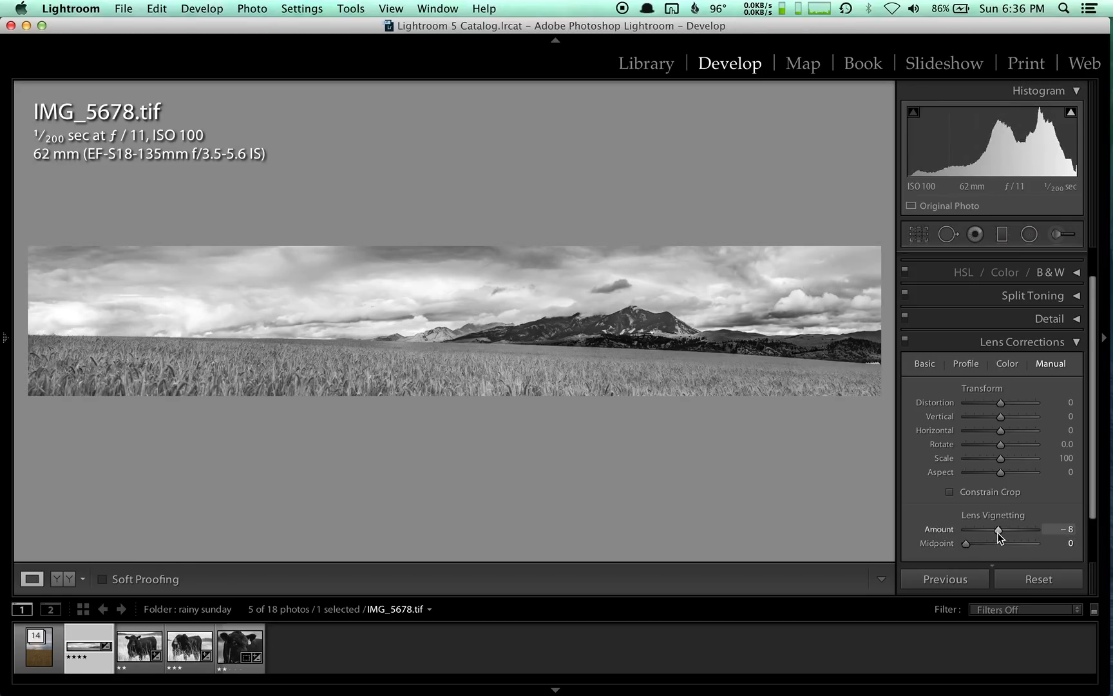
drag(997, 532, 999, 532)
click(906, 341)
Compare the panorama with and without the subtle vignette, leave it on, and collapse the panel.
click(906, 342)
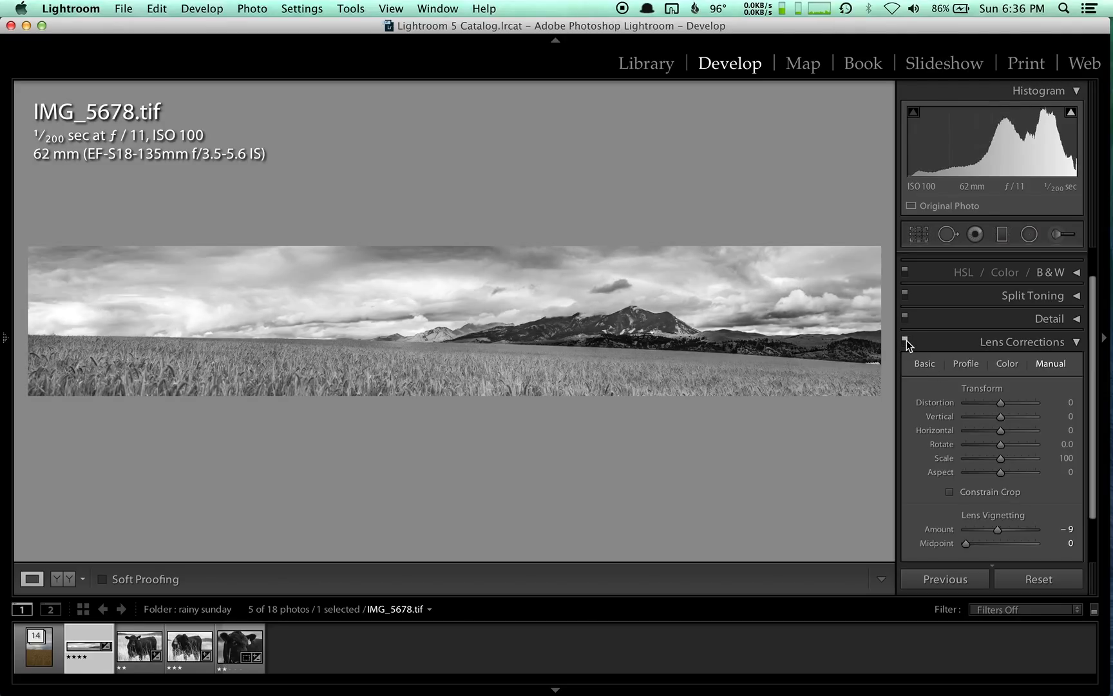
click(906, 341)
click(906, 341)
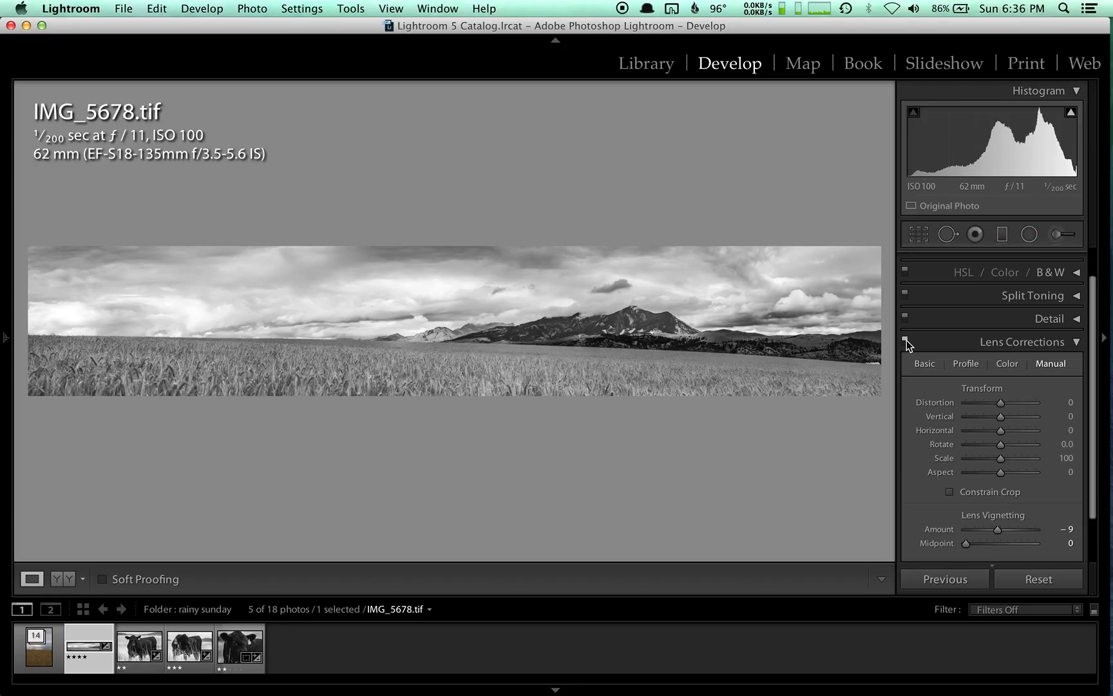
click(906, 341)
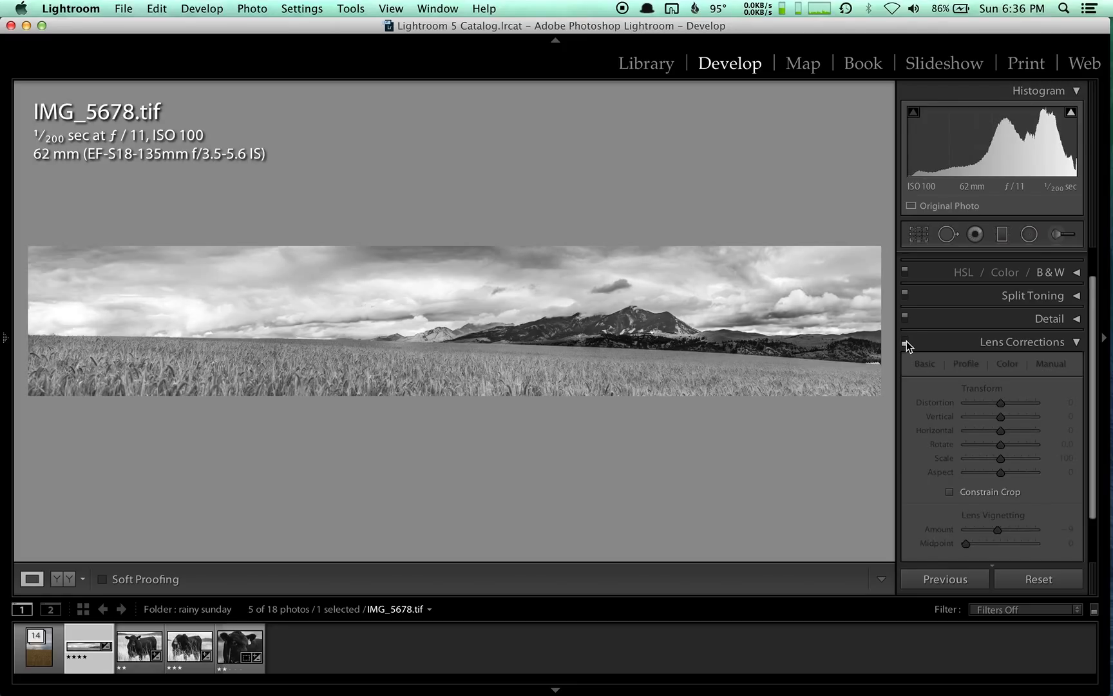
click(906, 342)
click(905, 342)
click(906, 341)
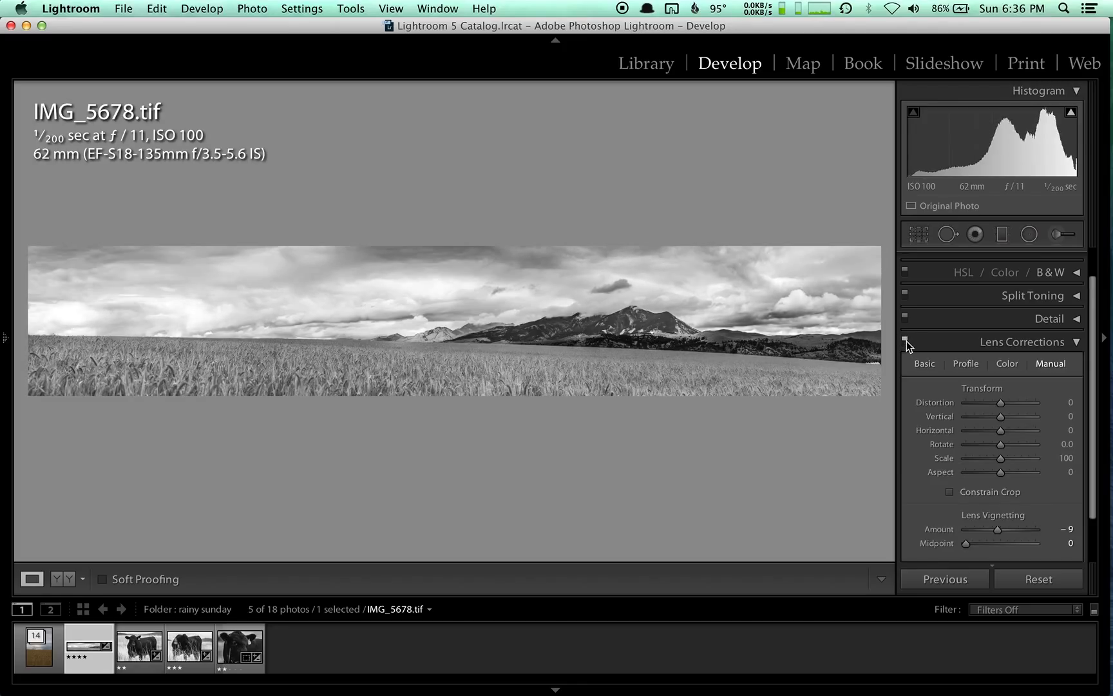
click(905, 342)
click(906, 342)
click(906, 342)
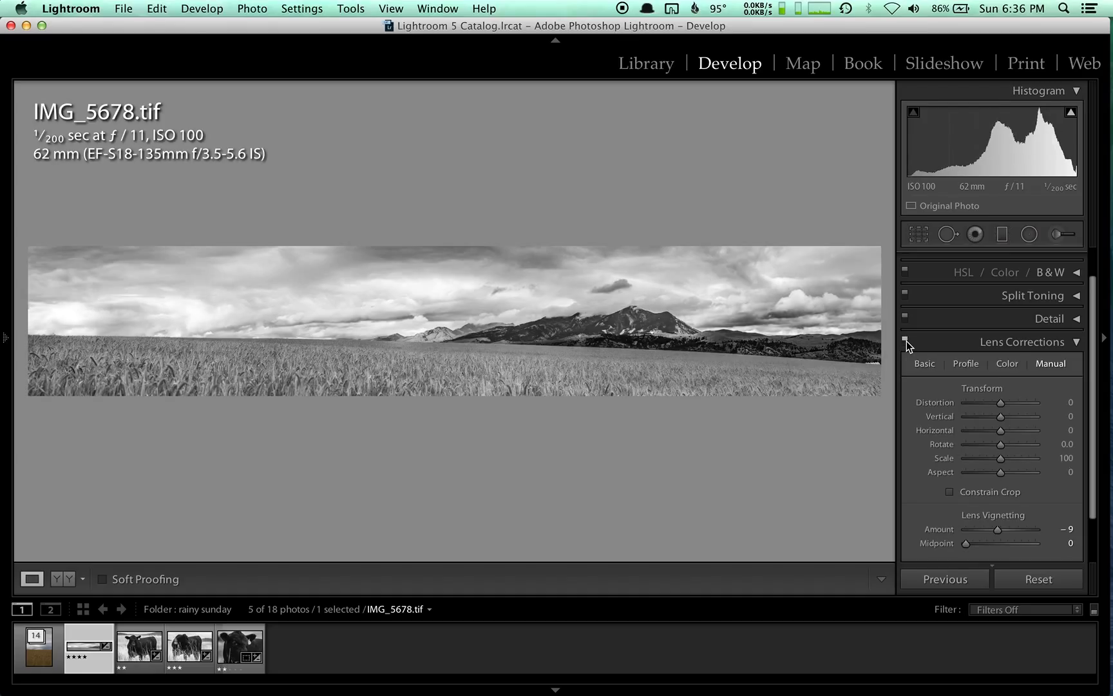
click(906, 342)
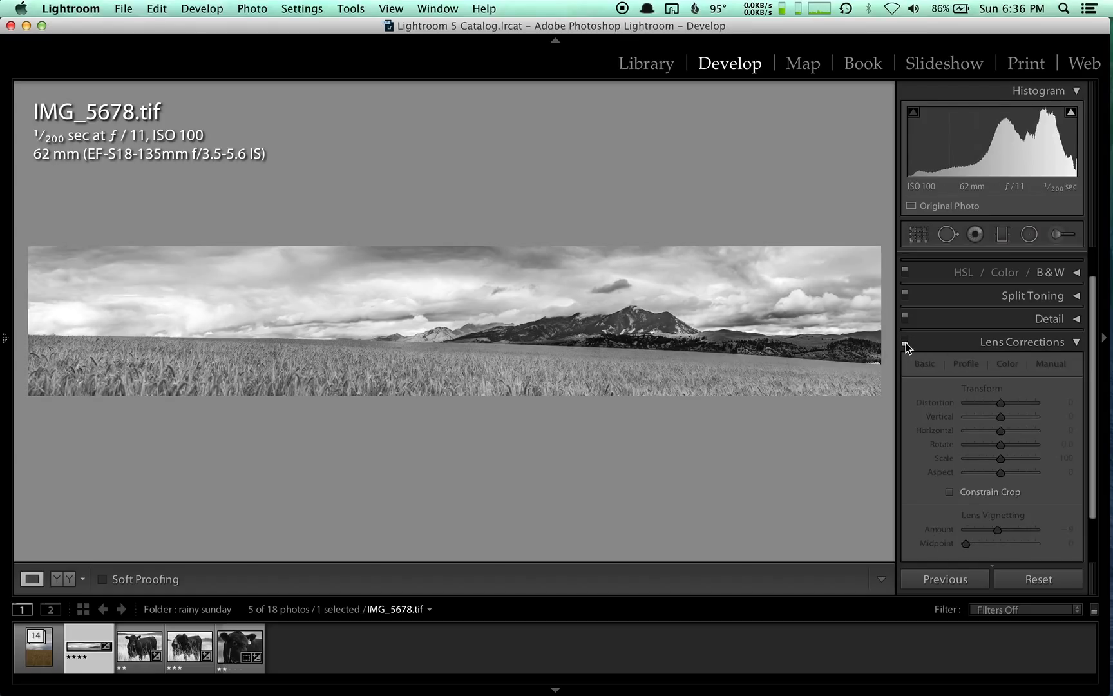
click(906, 342)
click(906, 341)
click(906, 343)
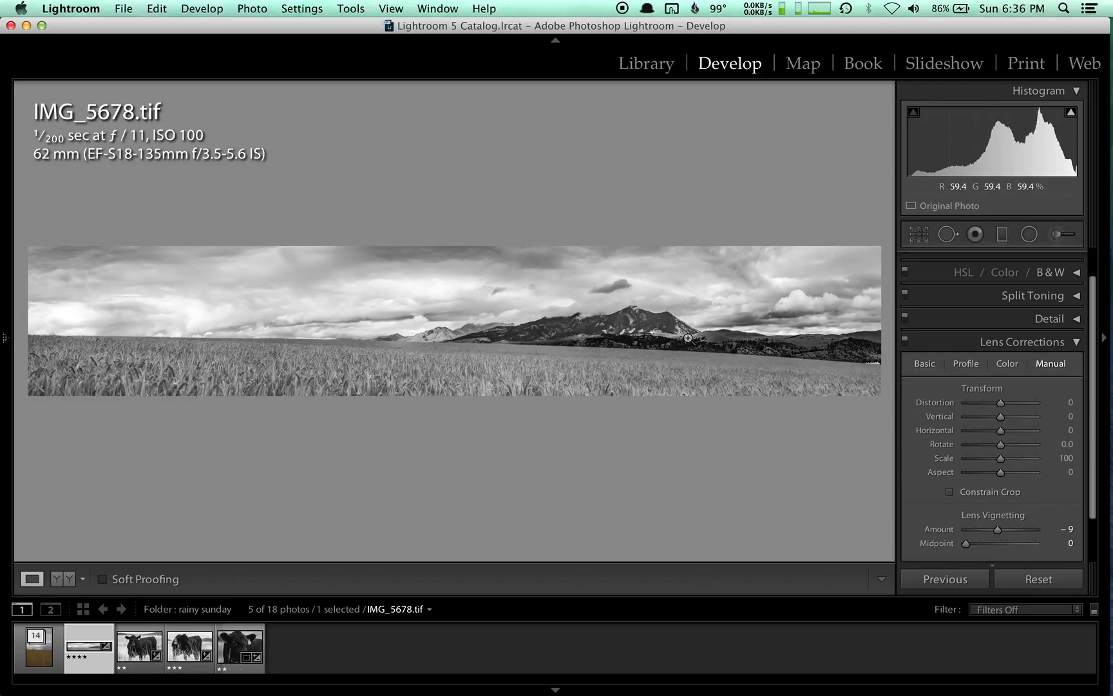
click(1019, 341)
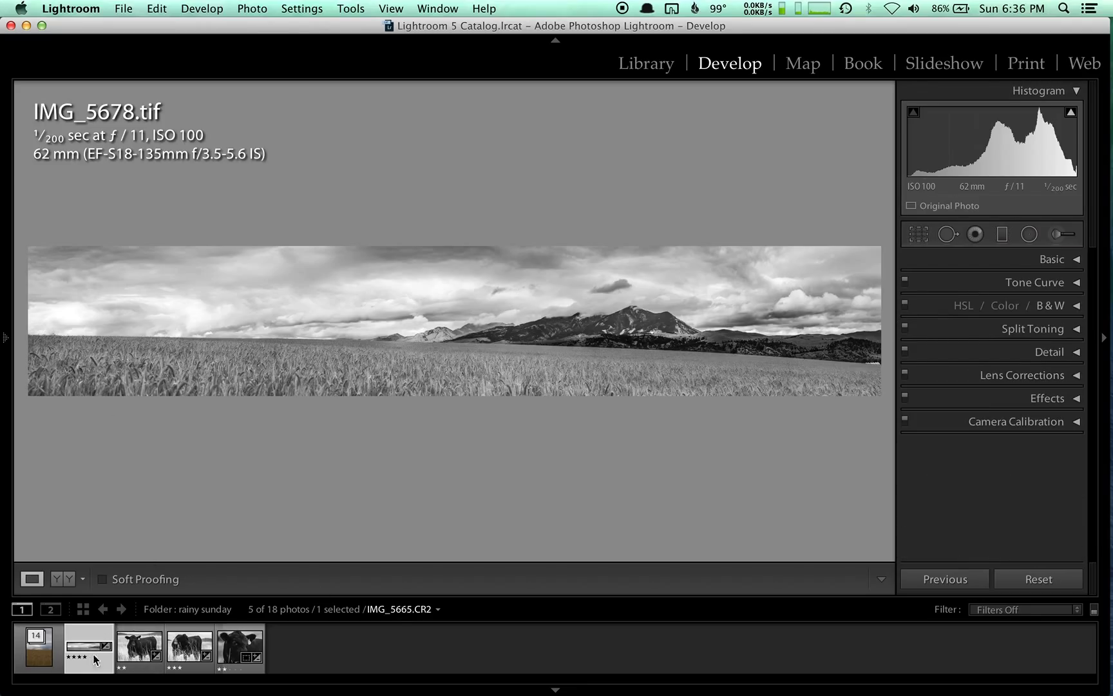
click(143, 650)
click(192, 651)
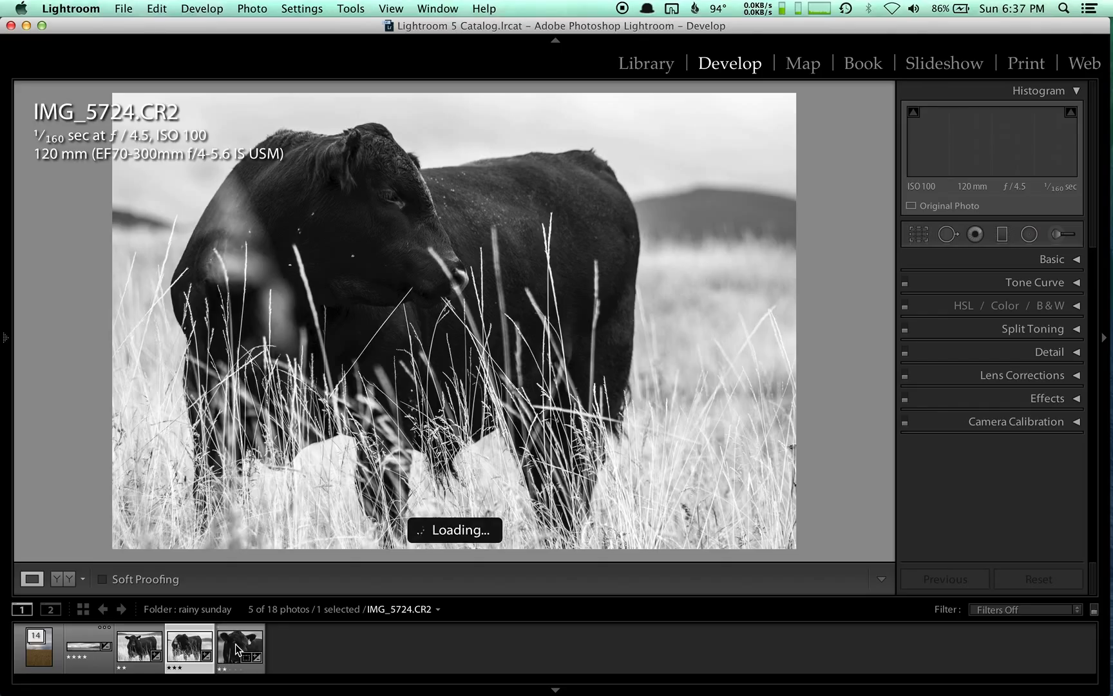
click(238, 649)
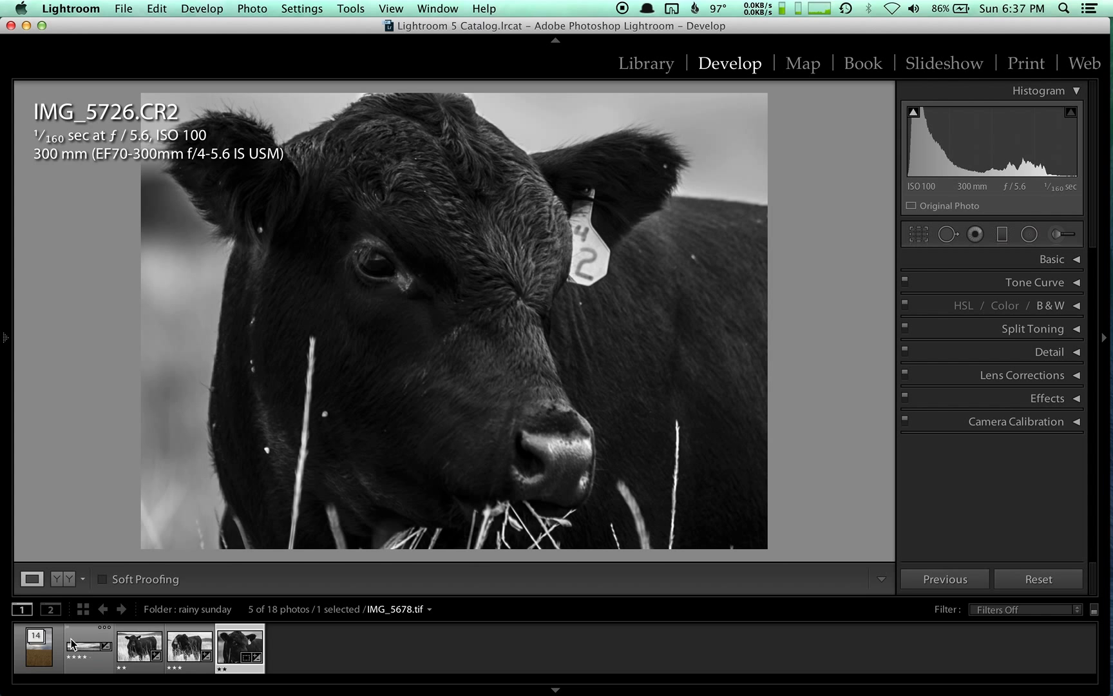
click(184, 647)
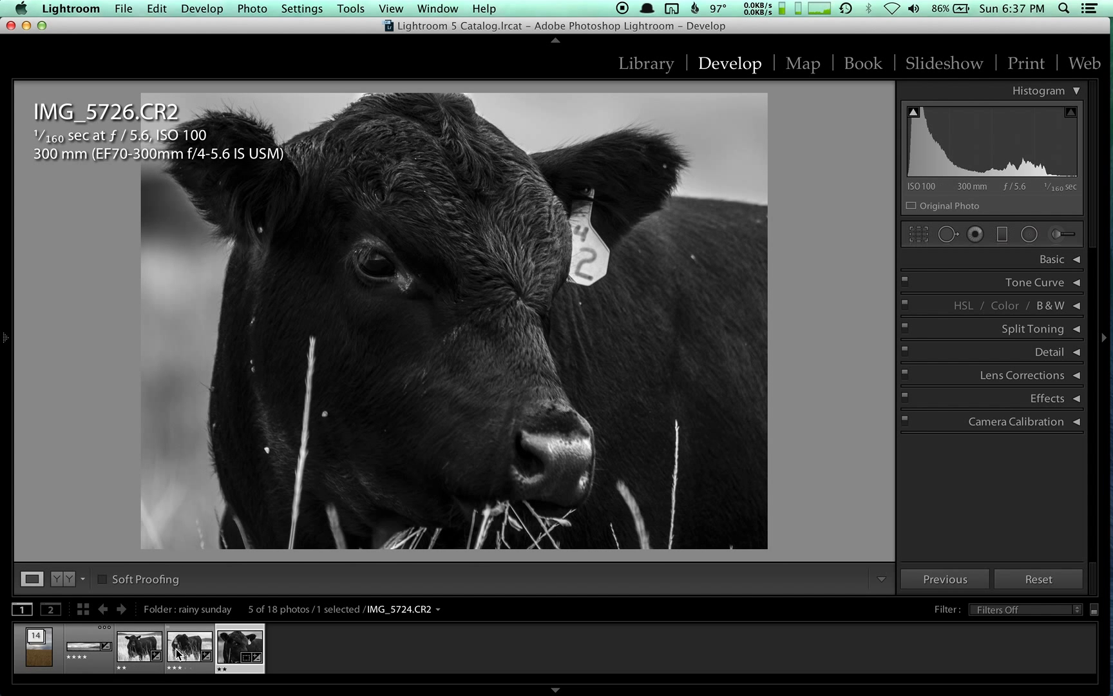
click(120, 662)
click(90, 647)
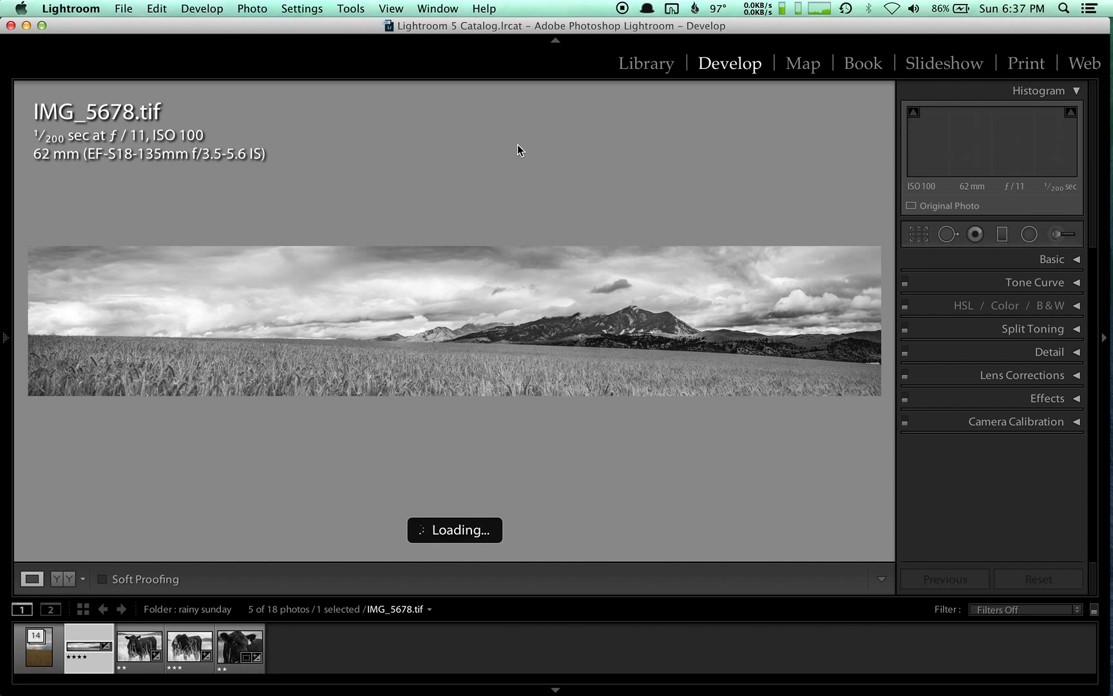
In Library, browse the rainy saturday folder to the misty pine-forest shot IMG_5643.CR2.
click(670, 67)
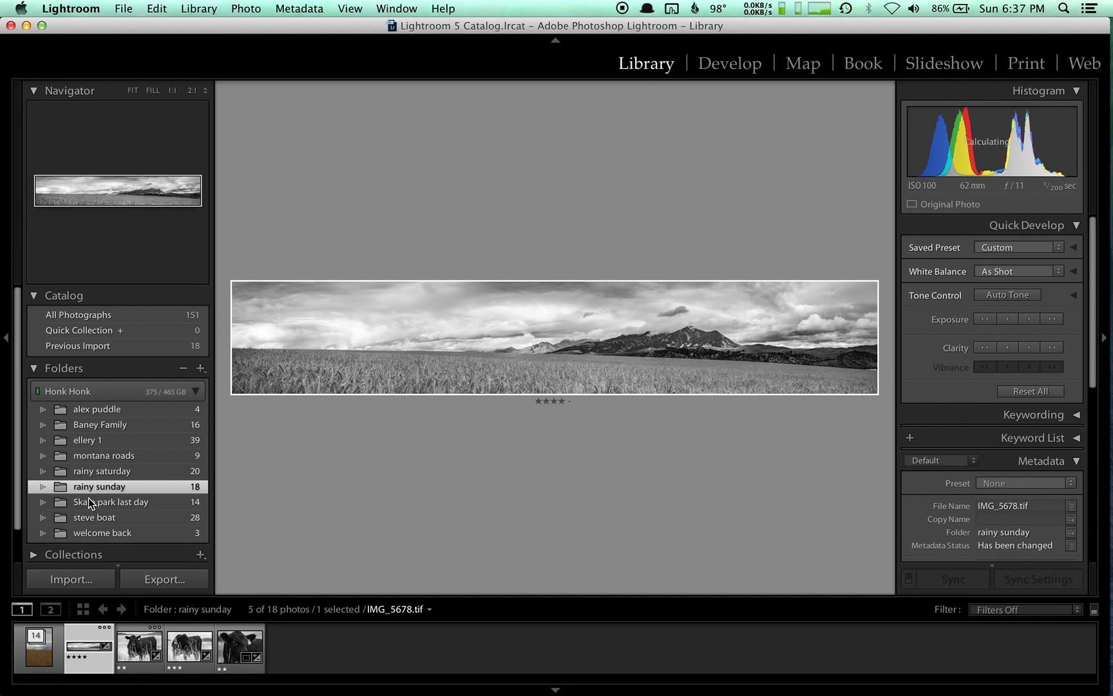
click(93, 474)
click(536, 644)
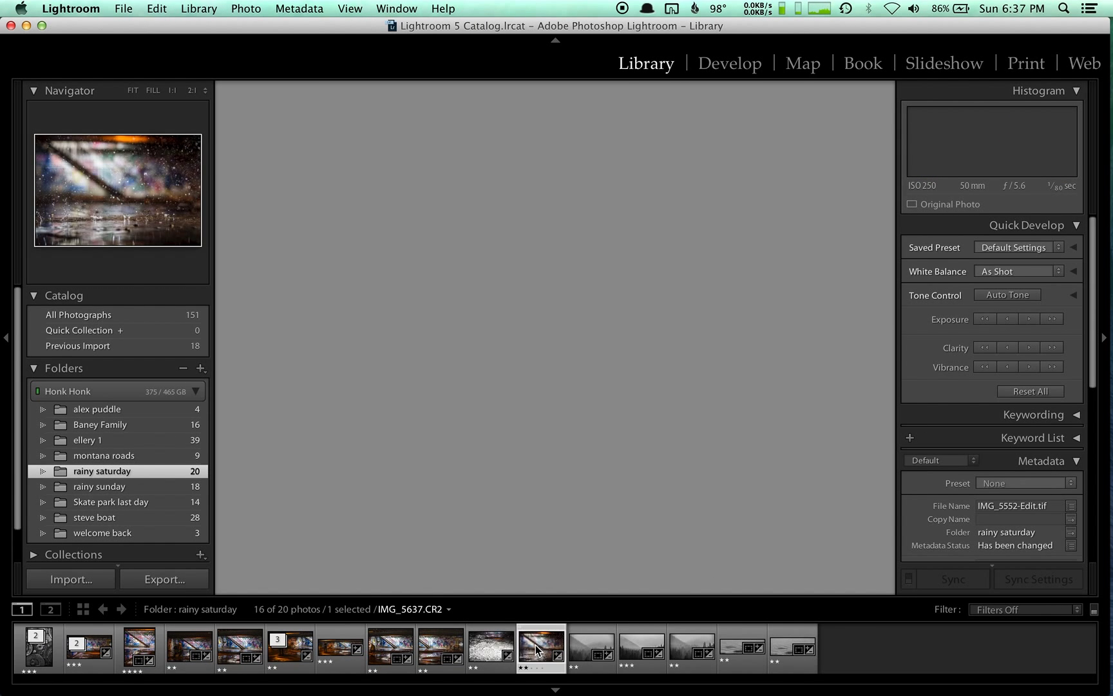
click(29, 656)
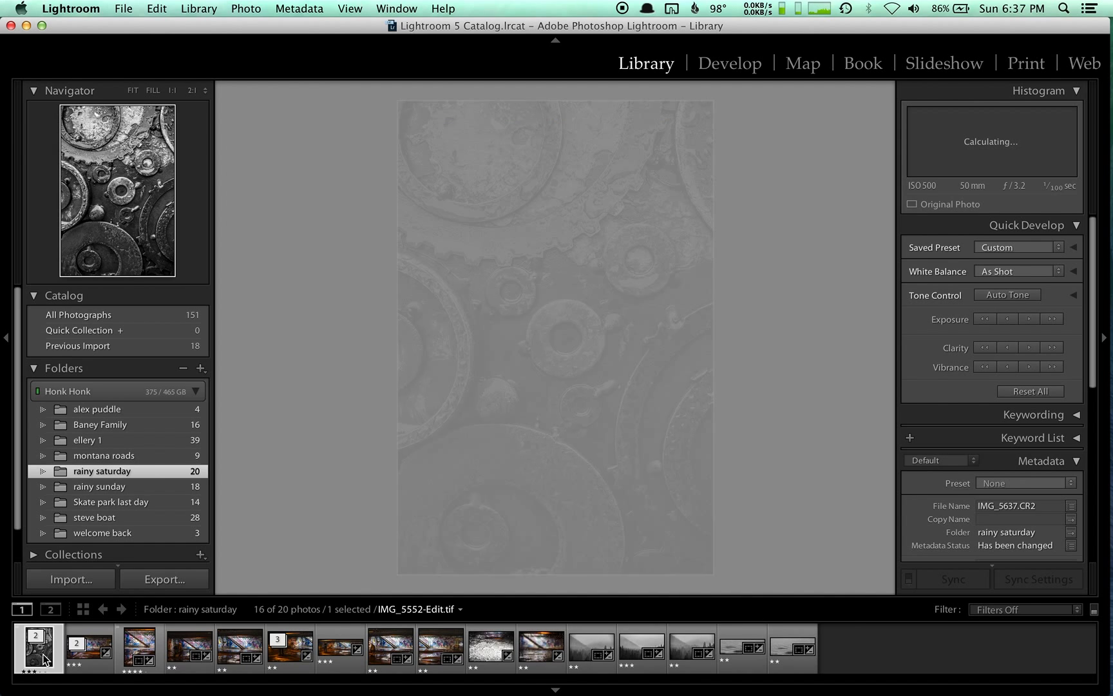
click(584, 643)
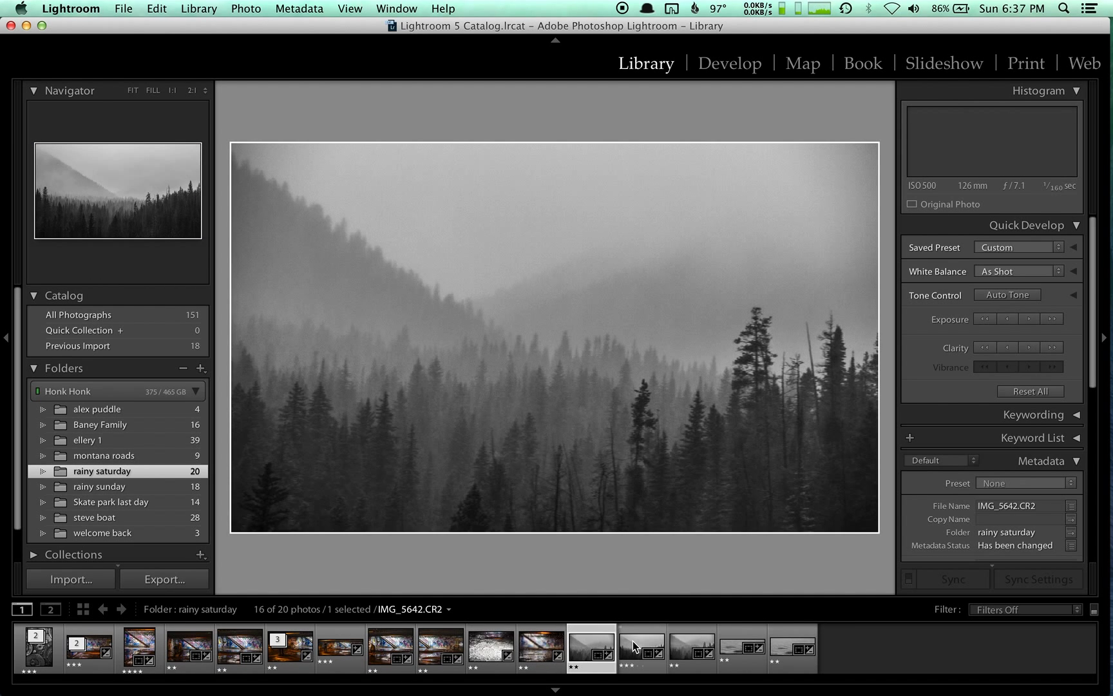
click(632, 641)
click(695, 640)
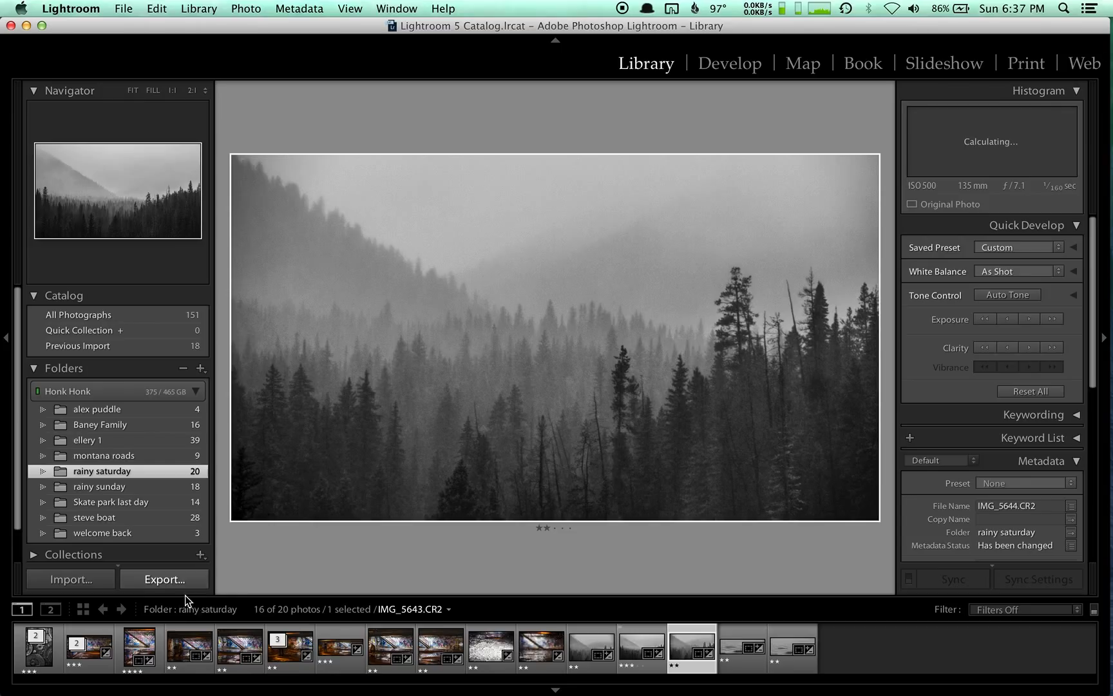